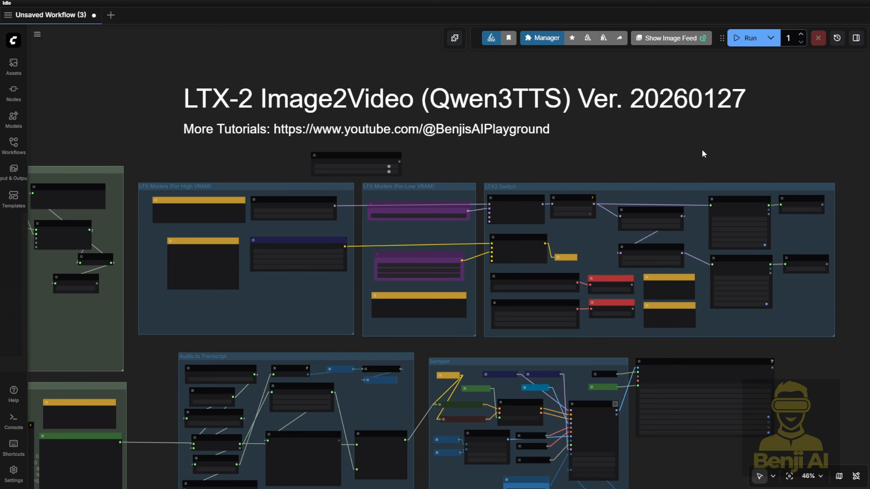
# - Survey the LTX-2 Image2Video workflow layout, from the title and Fast Groups Bypasser to the high and low VRAM model groups
pyautogui.moveTo(703, 154); pyautogui.dragTo(666, 116)
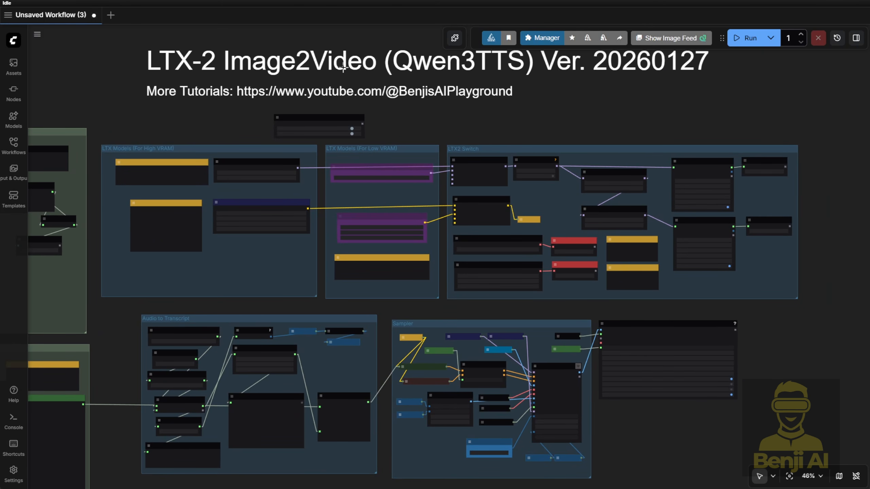
pyautogui.scroll(3, 434, 140)
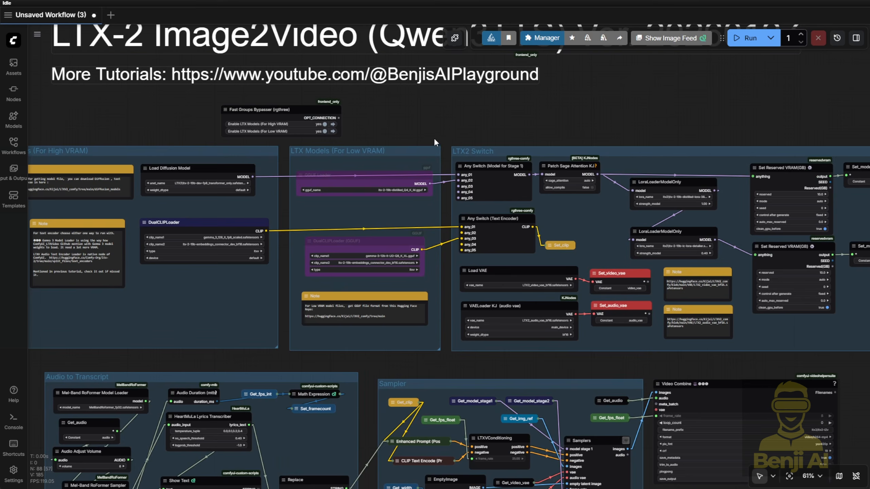
pyautogui.moveTo(433, 137); pyautogui.dragTo(468, 176)
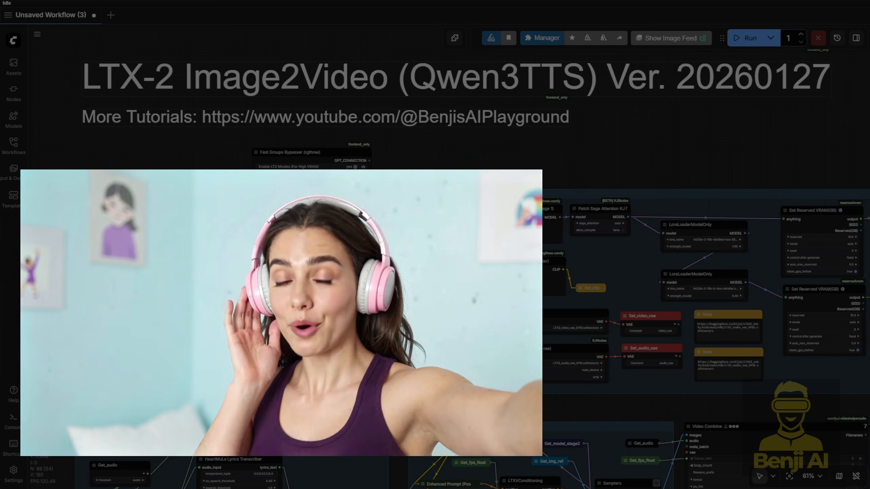
pyautogui.scroll(1, 304, 179)
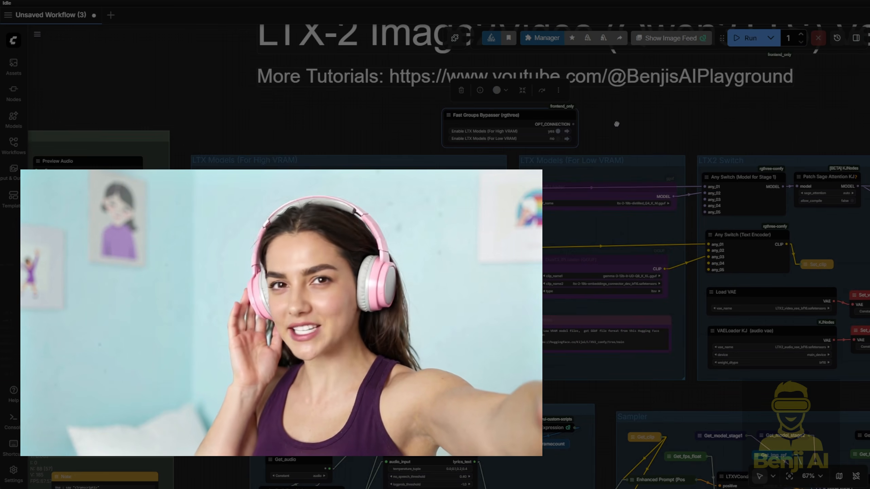
pyautogui.moveTo(336, 130); pyautogui.dragTo(290, 77)
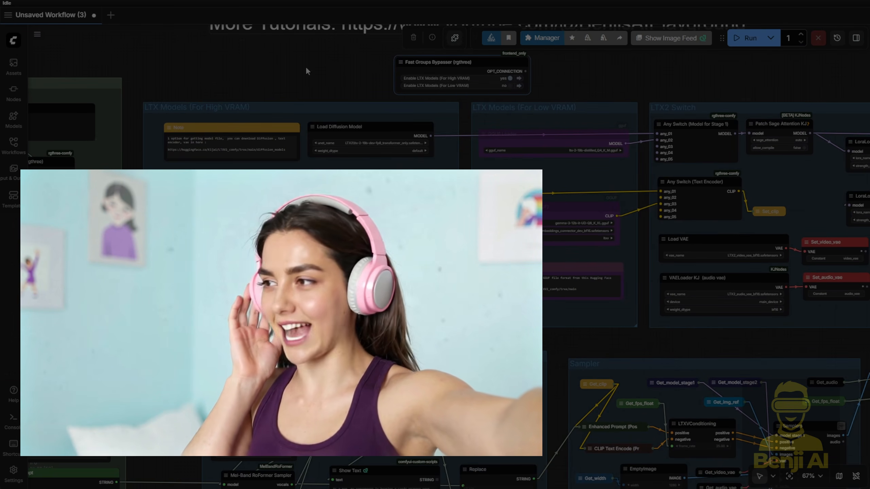
pyautogui.scroll(3, 482, 253)
pyautogui.moveTo(483, 253); pyautogui.dragTo(483, 325)
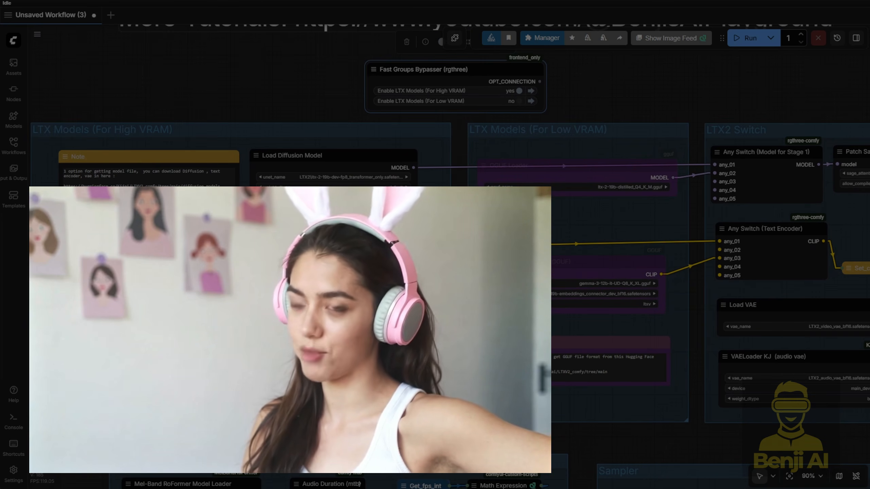
pyautogui.scroll(3, 352, 301)
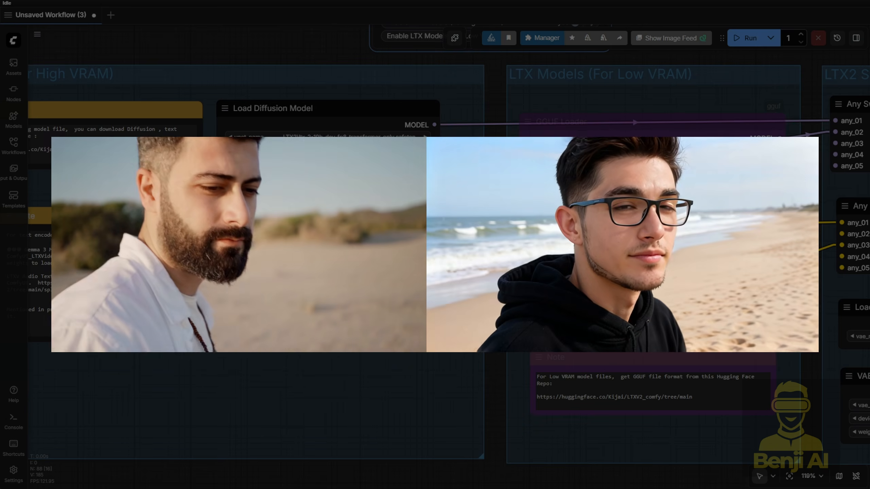
# - Inspect the Load Diffusion Model and DualCLIPLoader nodes in the LTX Models (For High VRAM) group
pyautogui.moveTo(387, 319); pyautogui.dragTo(515, 344)
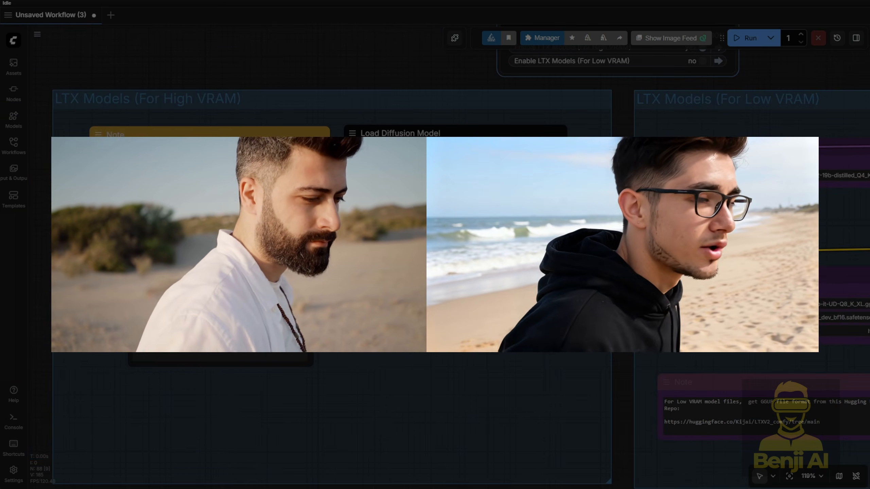
pyautogui.click(480, 93)
pyautogui.click(476, 131)
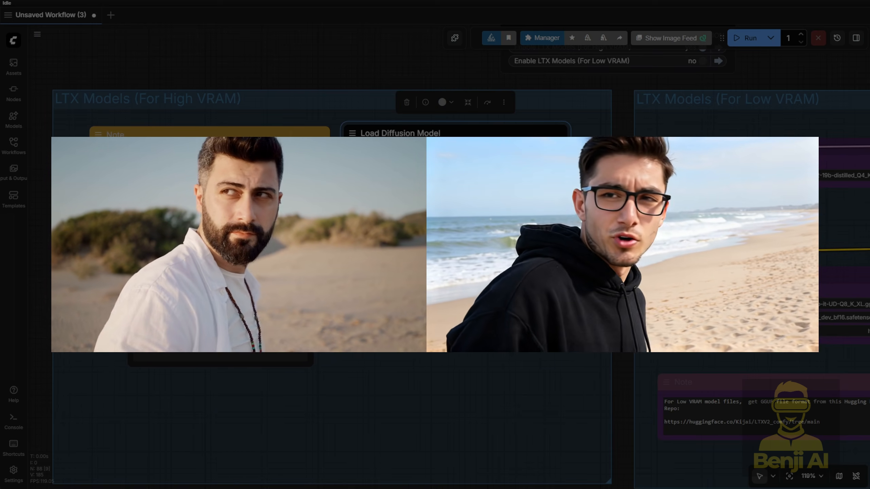
pyautogui.click(463, 222)
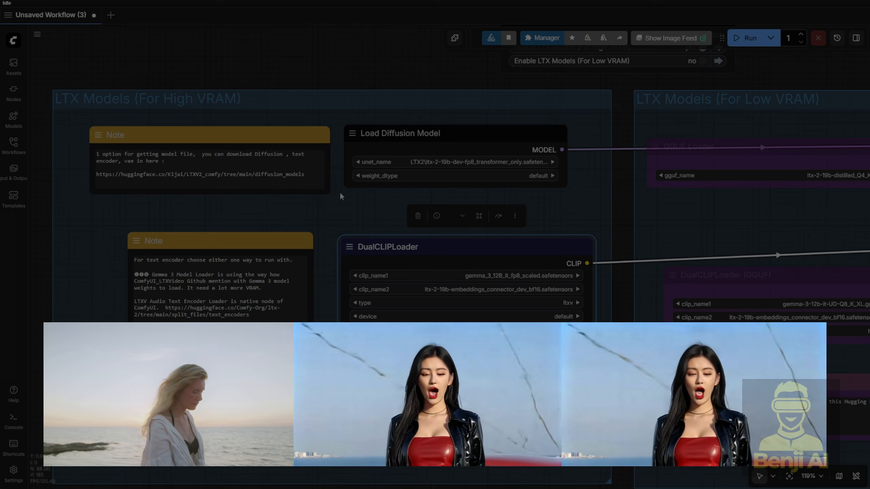
pyautogui.scroll(1, 337, 192)
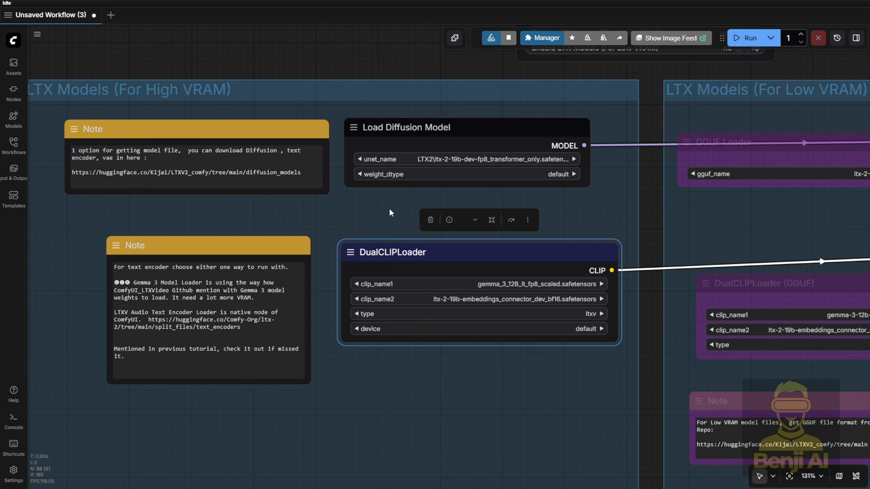
pyautogui.click(445, 130)
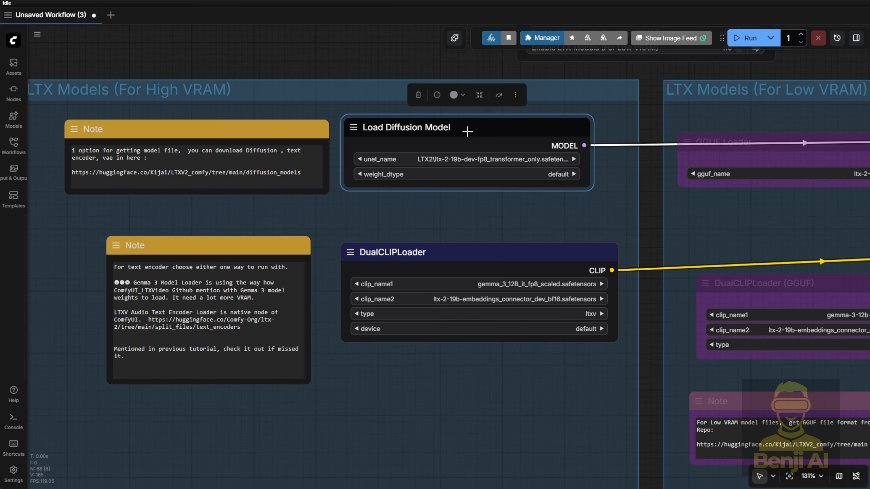
pyautogui.scroll(3, 482, 182)
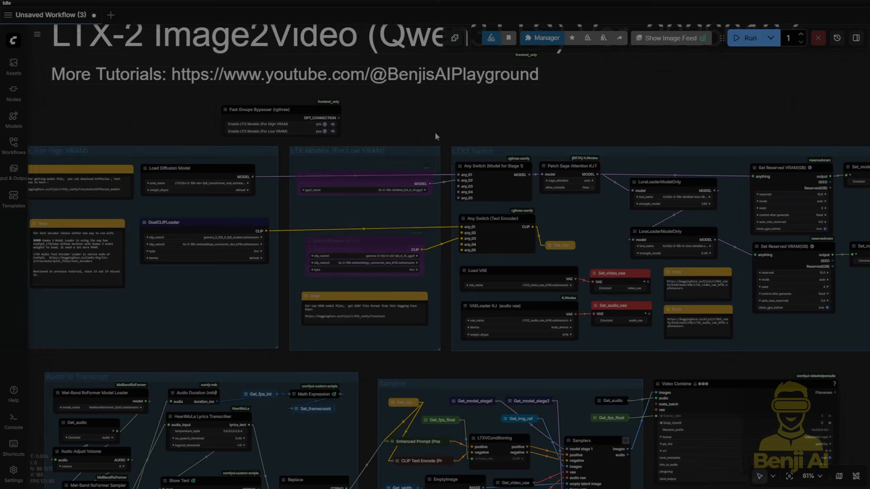
# - Disable the LTX Models (For Low VRAM) group in the Fast Groups Bypasser node
pyautogui.moveTo(435, 134); pyautogui.dragTo(467, 171)
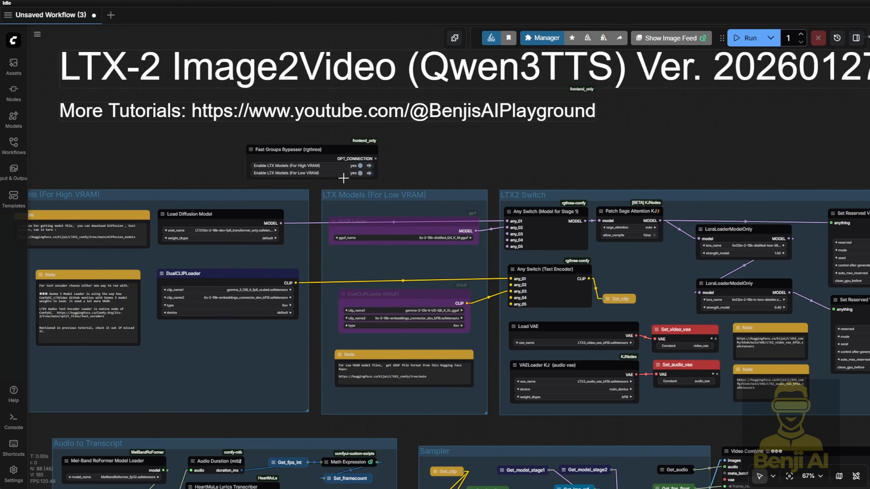
pyautogui.click(356, 174)
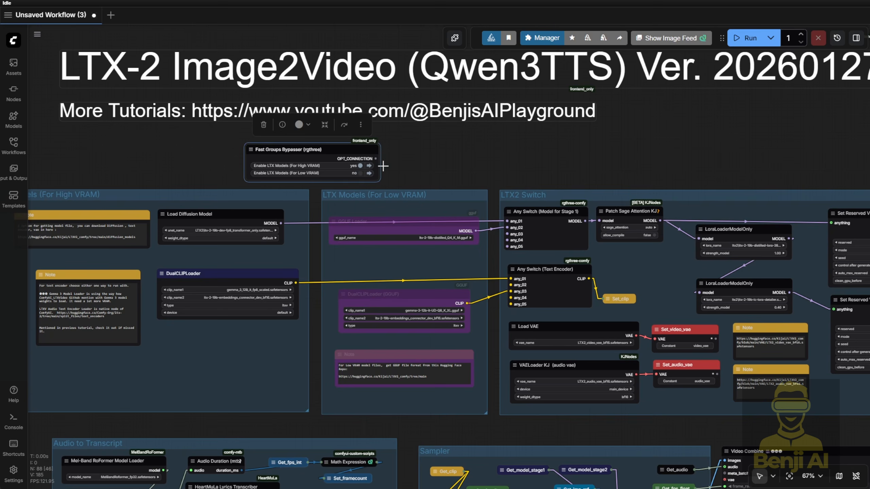
pyautogui.scroll(1, 407, 161)
# - Review the high VRAM group's notes, text encoder settings and diffusion model file selection
pyautogui.moveTo(407, 161); pyautogui.dragTo(616, 124)
pyautogui.moveTo(338, 133); pyautogui.dragTo(290, 81)
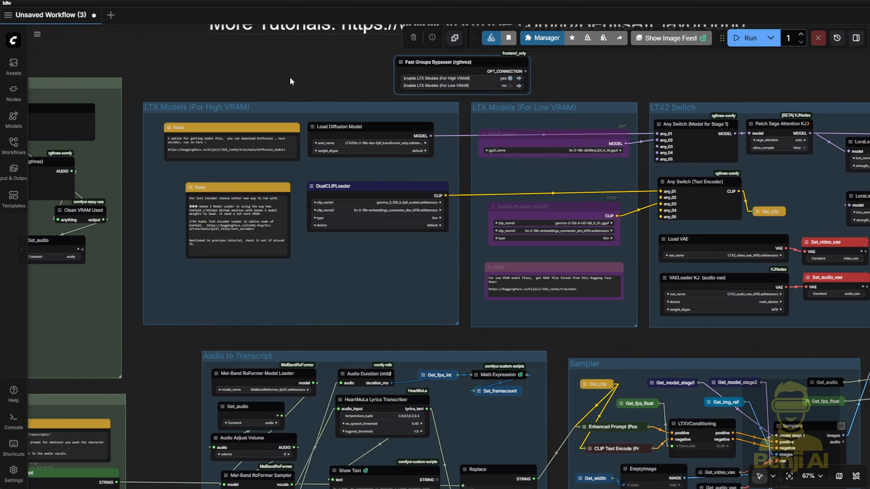
pyautogui.scroll(3, 482, 255)
pyautogui.moveTo(392, 256); pyautogui.dragTo(391, 329)
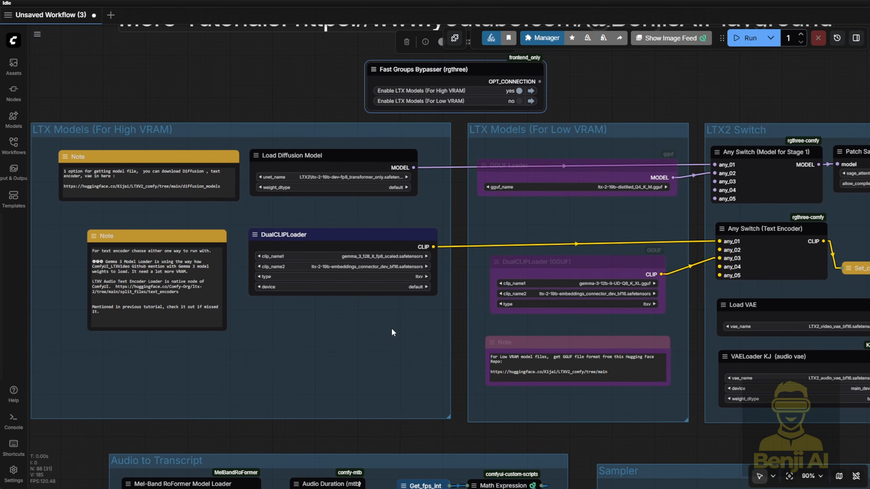
pyautogui.scroll(3, 349, 297)
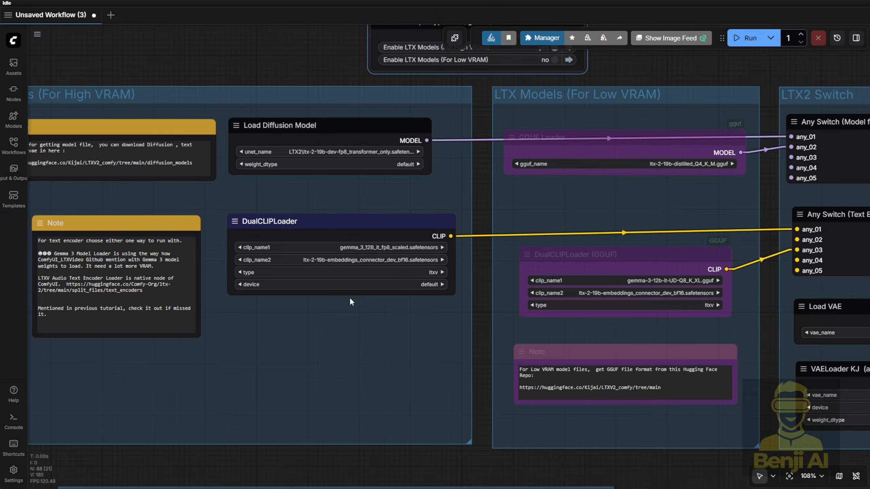
pyautogui.moveTo(371, 214)
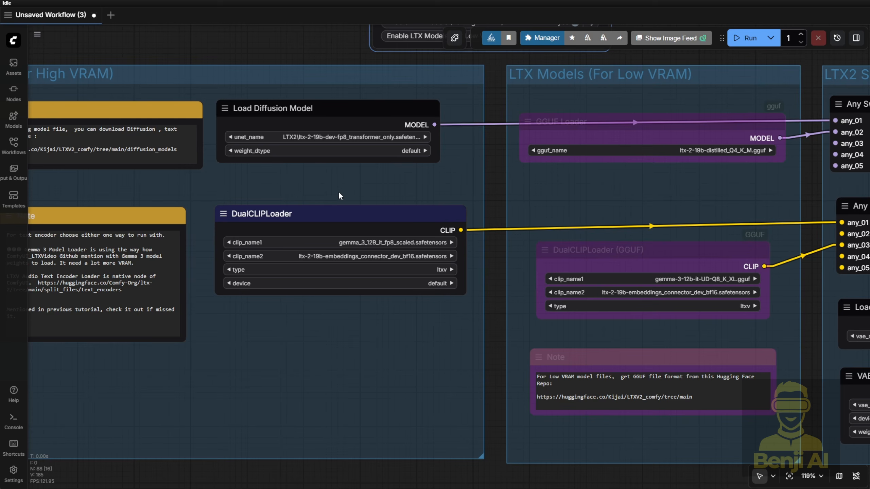
pyautogui.moveTo(383, 191); pyautogui.dragTo(510, 217)
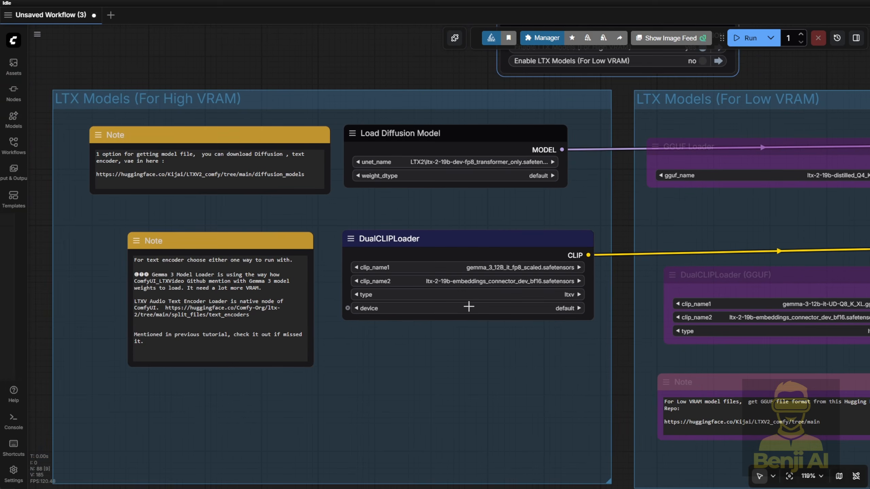
pyautogui.click(479, 246)
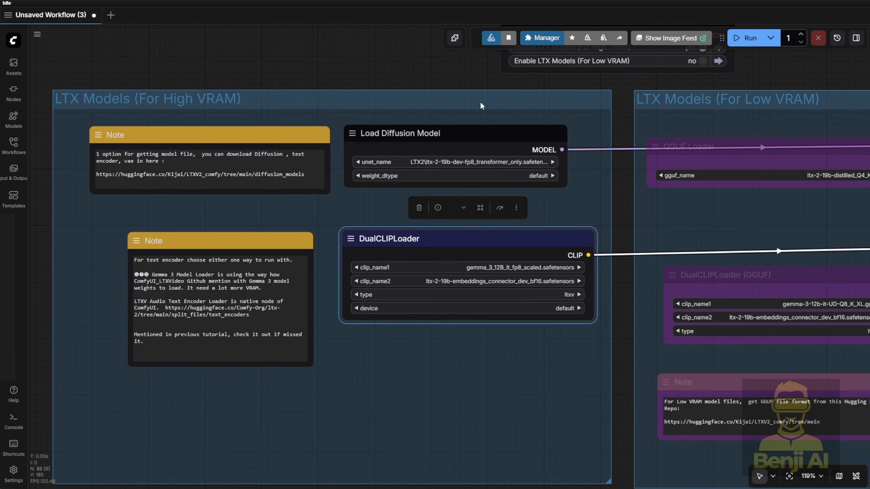
pyautogui.click(474, 132)
pyautogui.scroll(4, 420, 151)
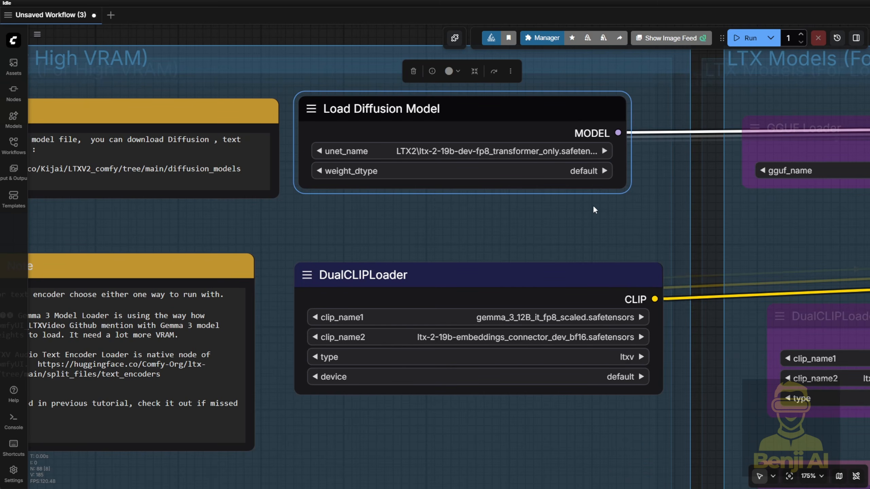
# - Move the GGUF Loader node slightly lower in the LTX Models (For Low VRAM) group
pyautogui.moveTo(622, 203); pyautogui.dragTo(248, 194)
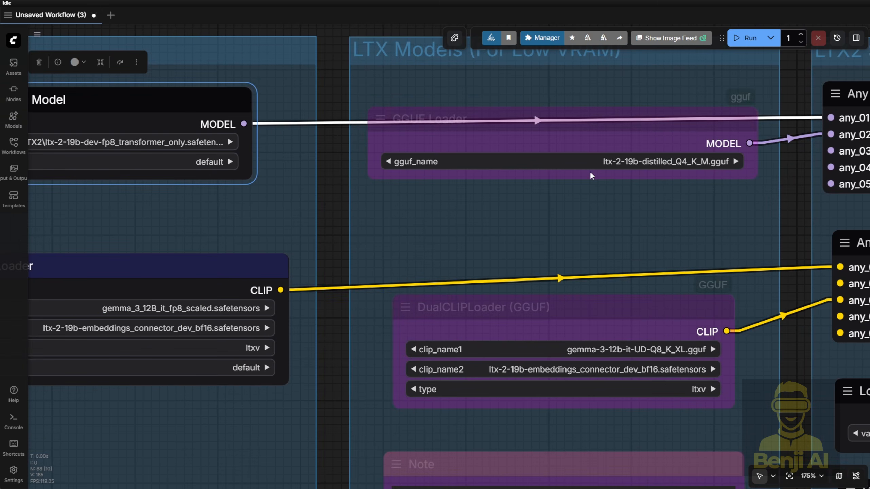
pyautogui.moveTo(572, 132); pyautogui.dragTo(579, 163)
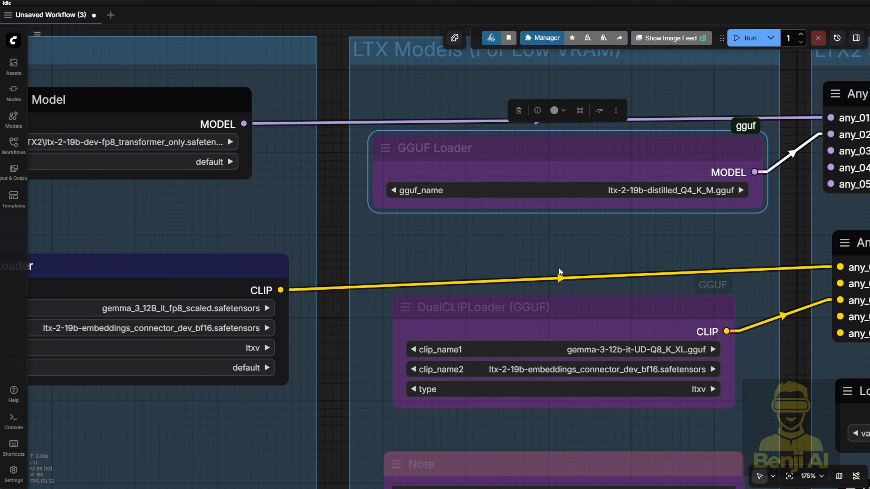
pyautogui.click(567, 245)
# - Move the upper LoraLoaderModelOnly node in the LTX2 Switch group slightly down toward the second one
pyautogui.scroll(-1, 568, 248)
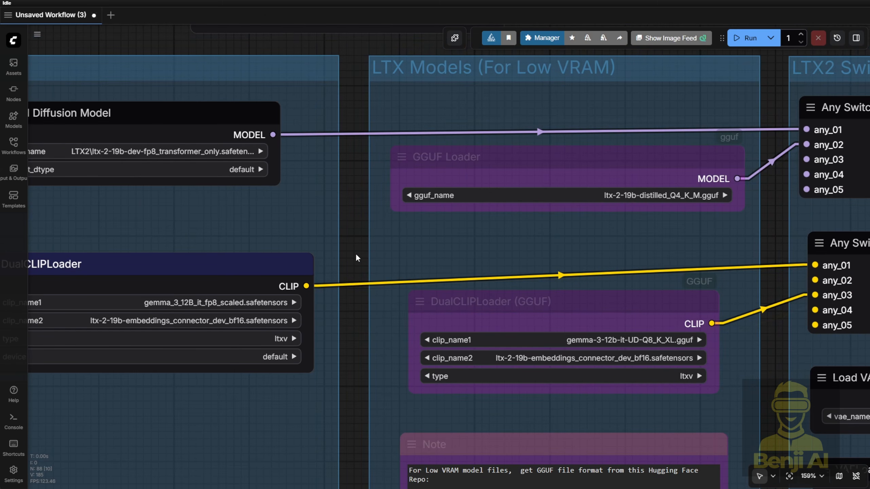
pyautogui.scroll(-2, 355, 253)
pyautogui.moveTo(355, 250); pyautogui.dragTo(522, 332)
pyautogui.scroll(-3, 522, 332)
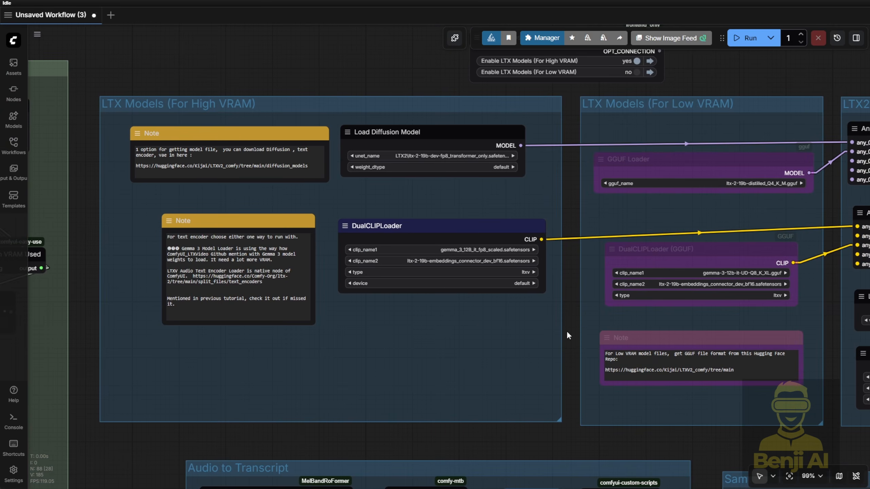
pyautogui.moveTo(715, 410); pyautogui.dragTo(20, 358)
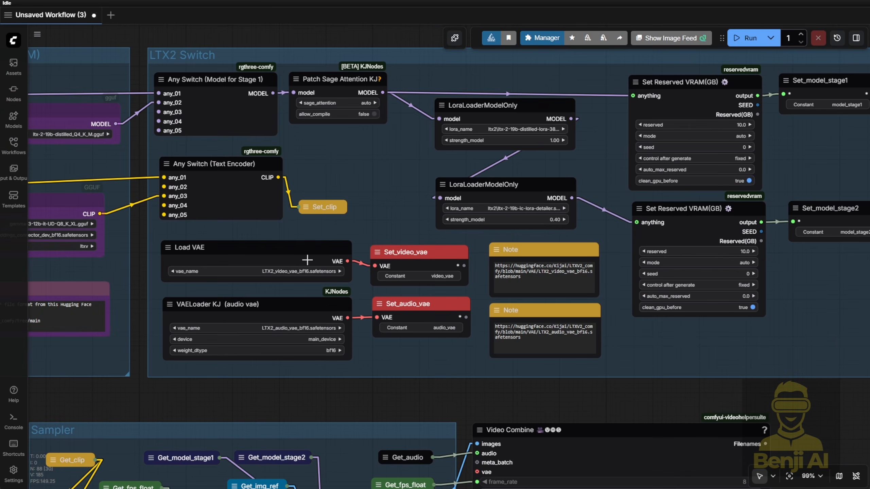
pyautogui.scroll(2, 255, 281)
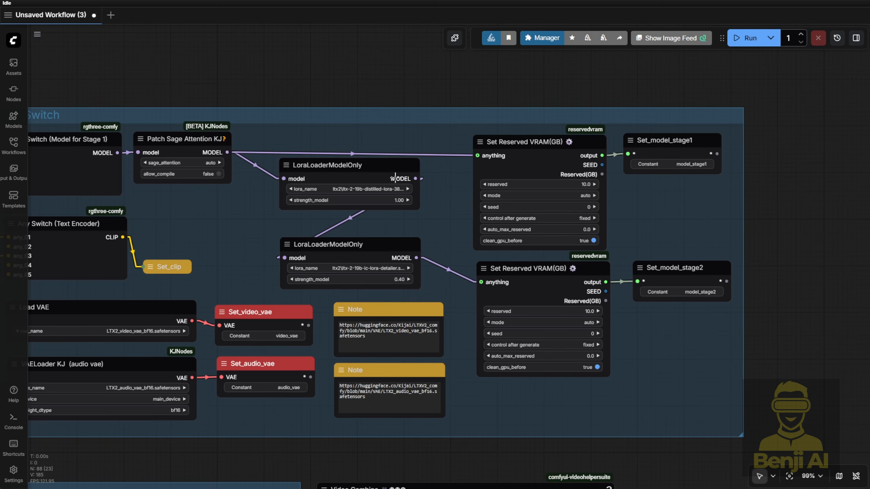
pyautogui.click(395, 178)
# - In the Audio to Transcript group, move the Show Text node slightly down and left and the HeartMuLa Lyrics Transcriber slightly down
pyautogui.scroll(-5, 667, 401)
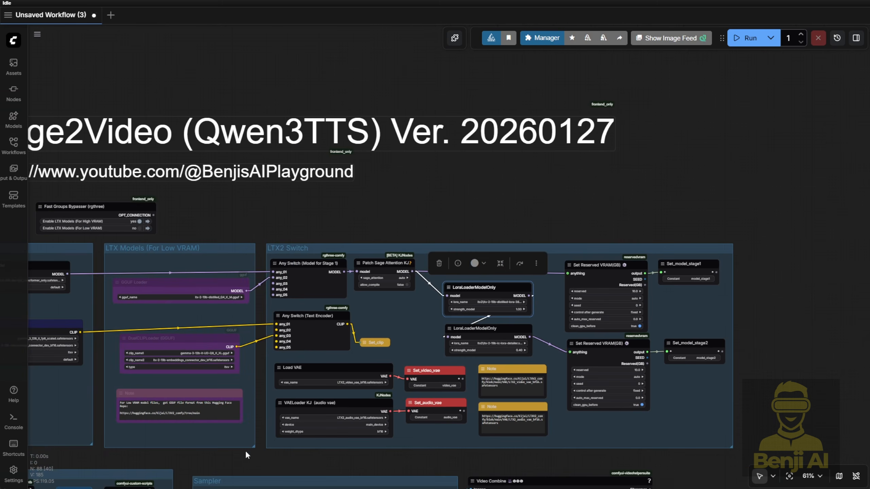
pyautogui.moveTo(202, 456); pyautogui.dragTo(486, 119)
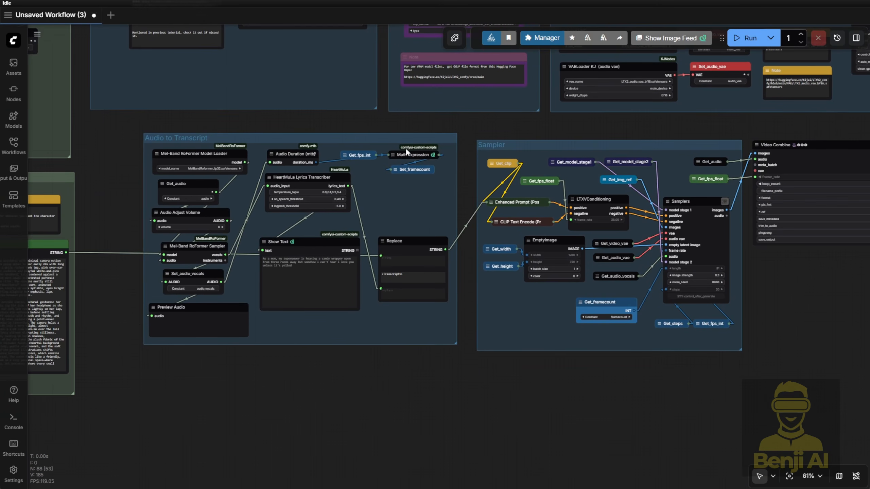
pyautogui.scroll(3, 354, 180)
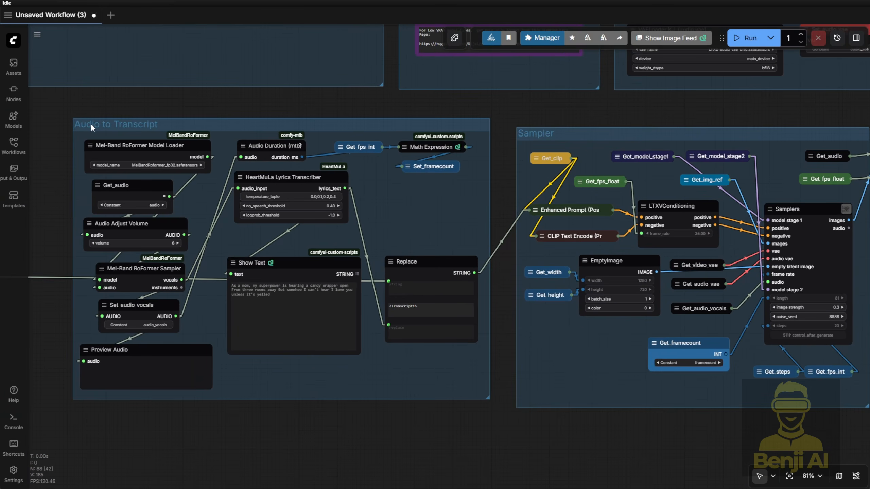
pyautogui.moveTo(209, 100); pyautogui.dragTo(338, 111)
pyautogui.scroll(5, 412, 263)
pyautogui.click(414, 267)
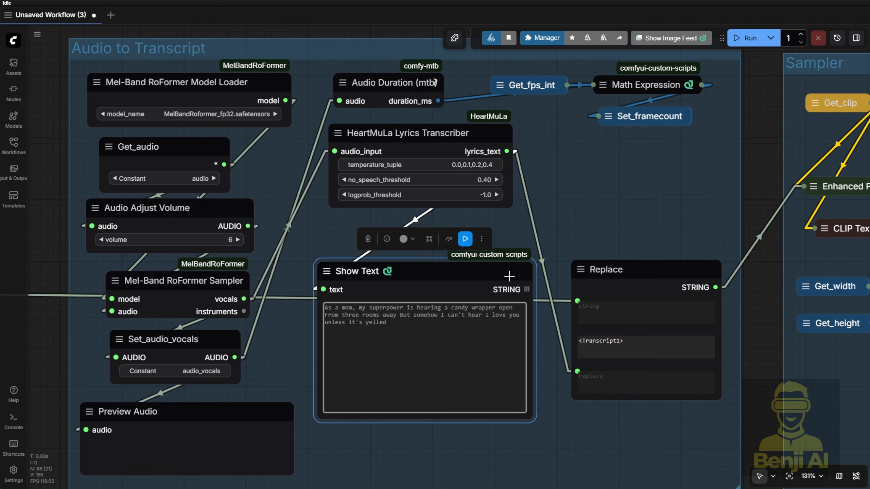
pyautogui.moveTo(509, 275); pyautogui.dragTo(497, 287)
pyautogui.moveTo(487, 151); pyautogui.dragTo(479, 162)
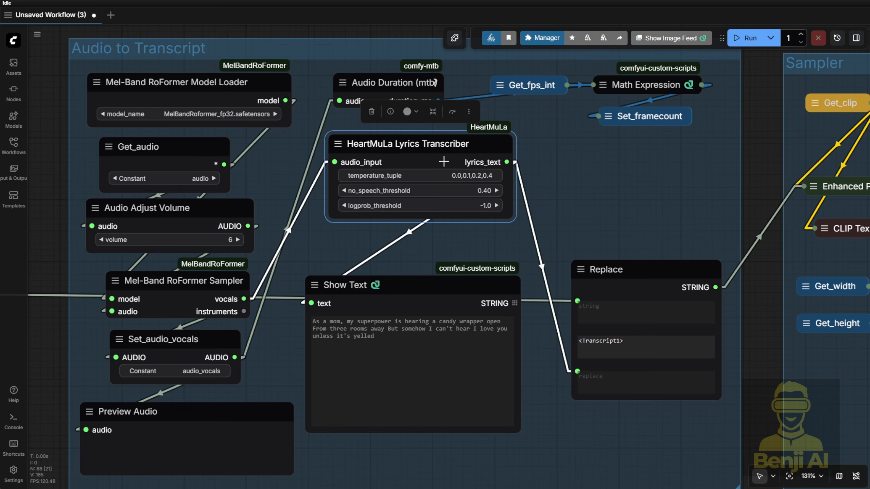
# - Select the Replace node and trace its string connection back to the Text Prompt node in the Inputs group
pyautogui.moveTo(554, 377); pyautogui.dragTo(538, 371)
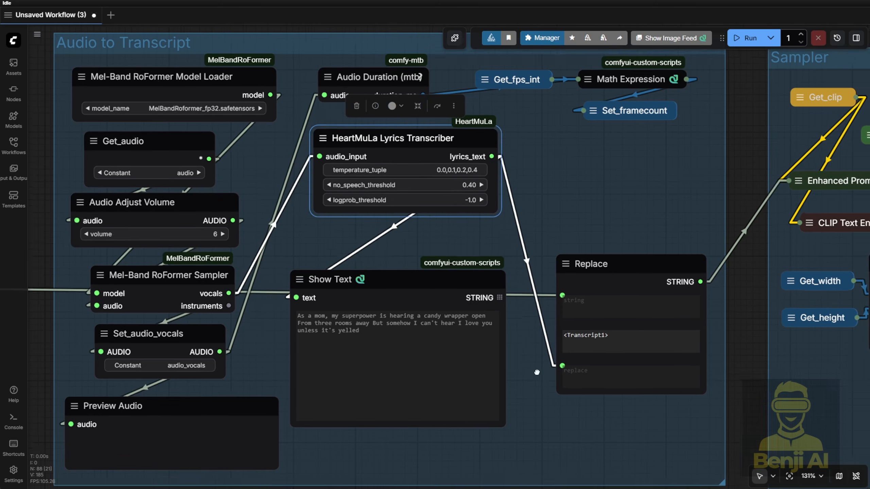
pyautogui.click(589, 269)
pyautogui.scroll(-1, 274, 272)
pyautogui.moveTo(274, 272); pyautogui.dragTo(632, 279)
pyautogui.scroll(-2, 632, 278)
pyautogui.scroll(-5, 419, 313)
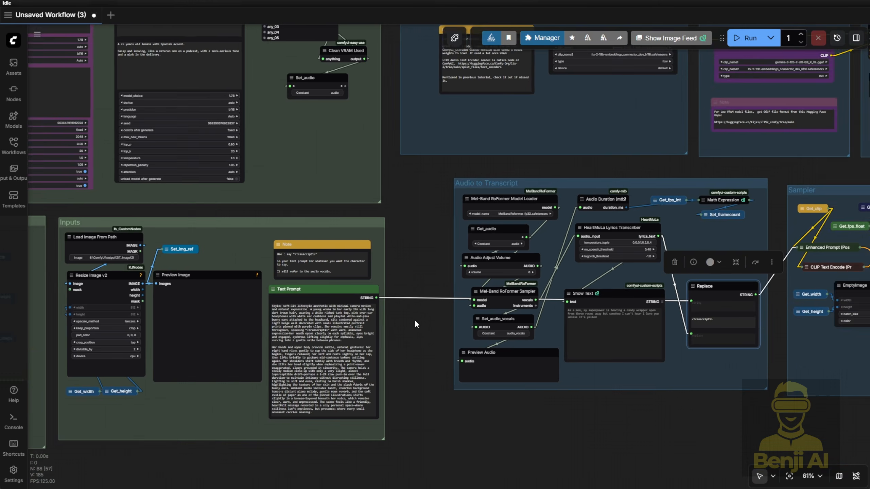
# - Examine the Text Prompt node in the Inputs group and highlight its "<Transcript1>" placeholder
pyautogui.moveTo(415, 320); pyautogui.dragTo(663, 330)
pyautogui.scroll(3, 476, 284)
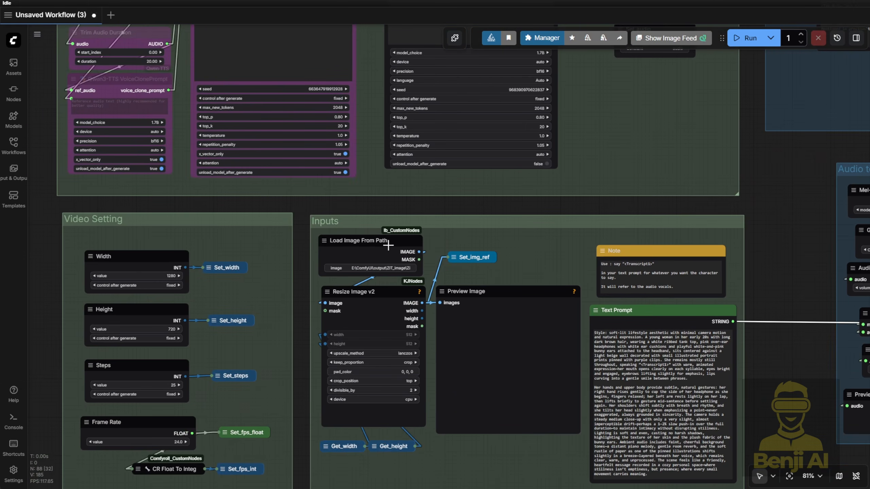
pyautogui.click(390, 244)
pyautogui.click(617, 307)
pyautogui.moveTo(561, 280); pyautogui.dragTo(516, 169)
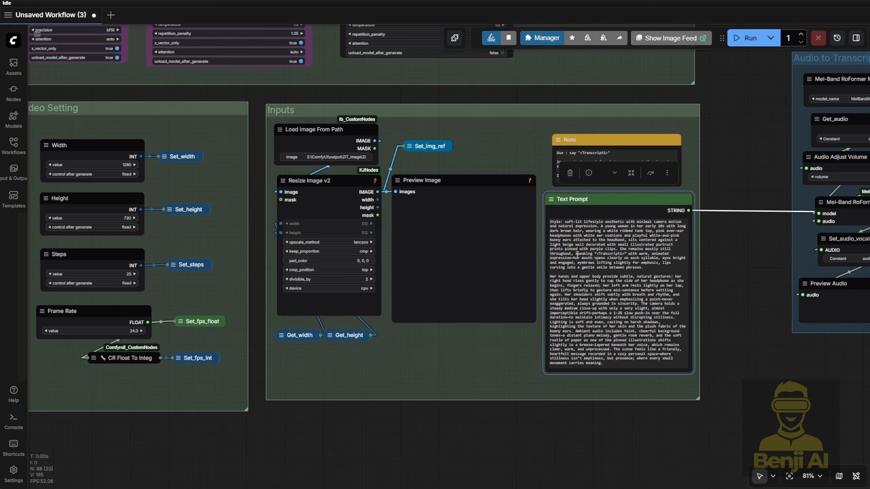
pyautogui.scroll(3, 635, 366)
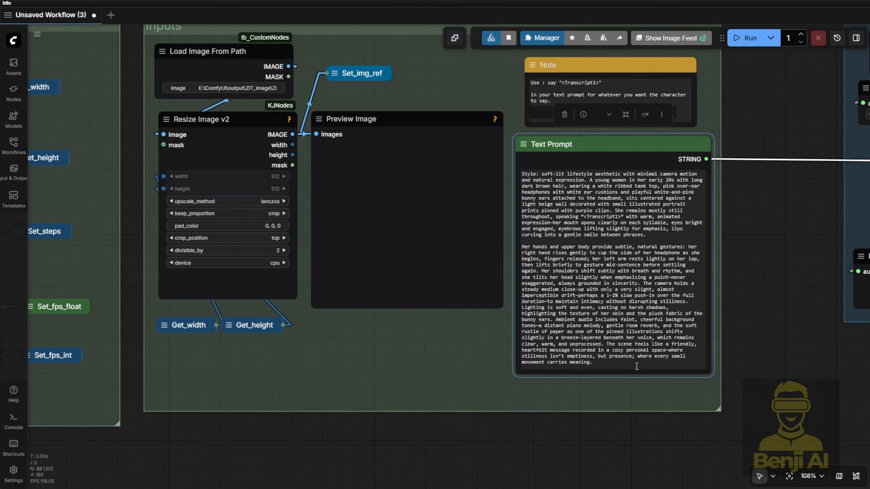
pyautogui.scroll(6, 643, 233)
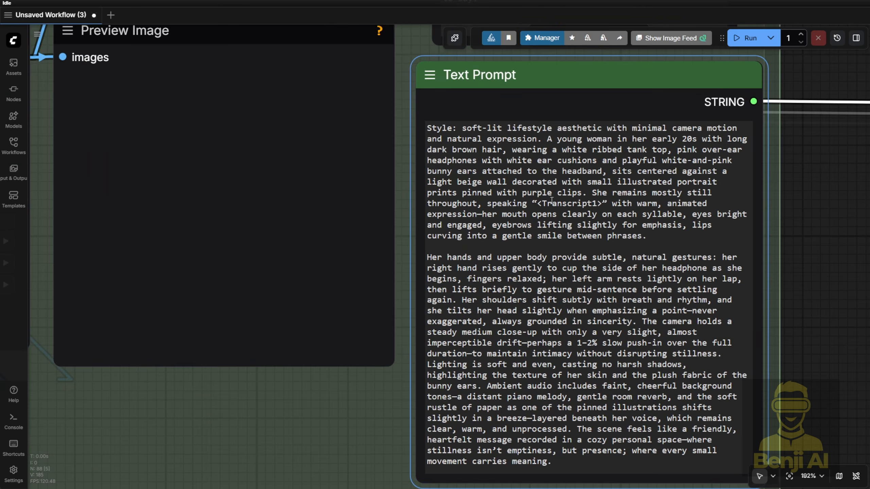
pyautogui.moveTo(536, 202); pyautogui.dragTo(603, 199)
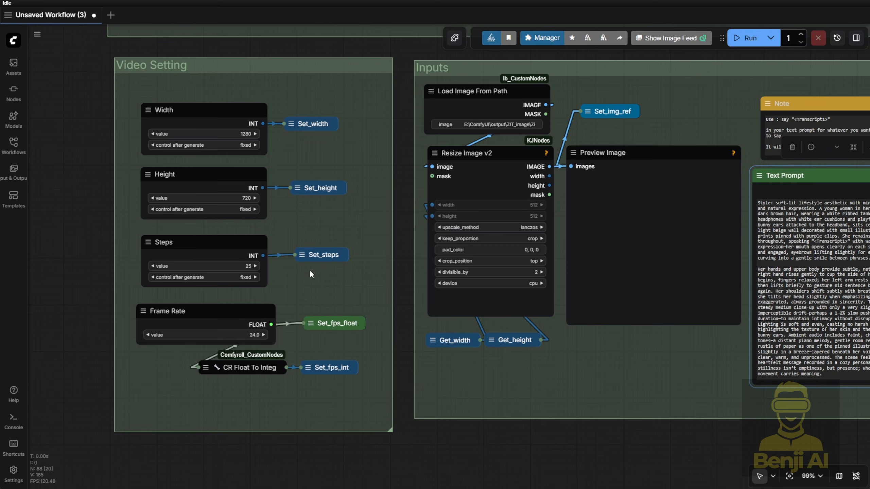
# - Re-enable the bypassed Load Audio, HeartMuLa Lyrics Transcriber, Trim Audio Duration, VoiceClonePrompt and VoiceClone nodes in the Text To Speech group
pyautogui.moveTo(374, 99); pyautogui.dragTo(356, 484)
pyautogui.scroll(-3, 356, 484)
pyautogui.scroll(1, 356, 478)
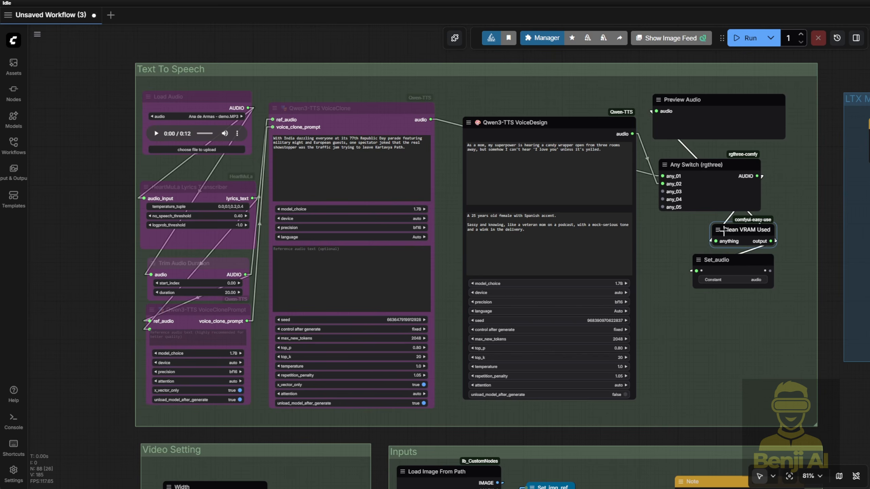
pyautogui.click(755, 264)
pyautogui.scroll(3, 764, 313)
pyautogui.scroll(1, 765, 313)
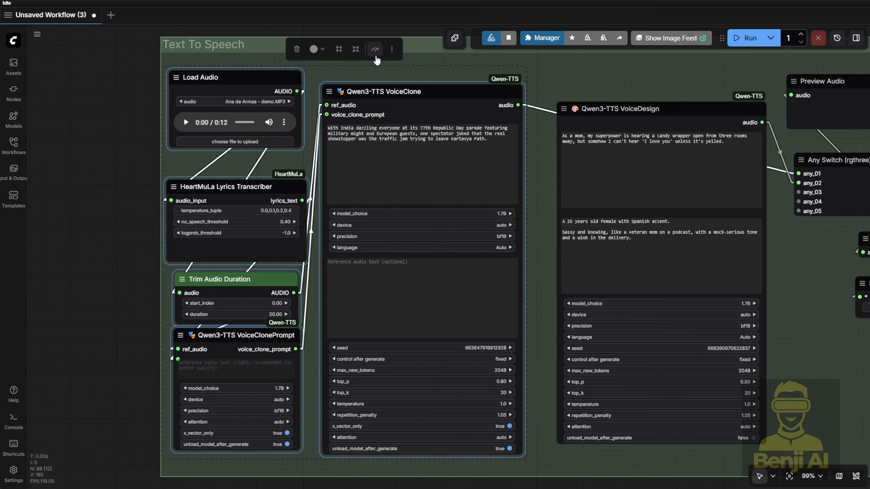
# - Examine the voice cloning chain from Load Audio through HeartMuLa Lyrics Transcriber and Trim Audio Duration to Qwen3-TTS VoiceClonePrompt
pyautogui.click(188, 73)
pyautogui.scroll(4, 201, 83)
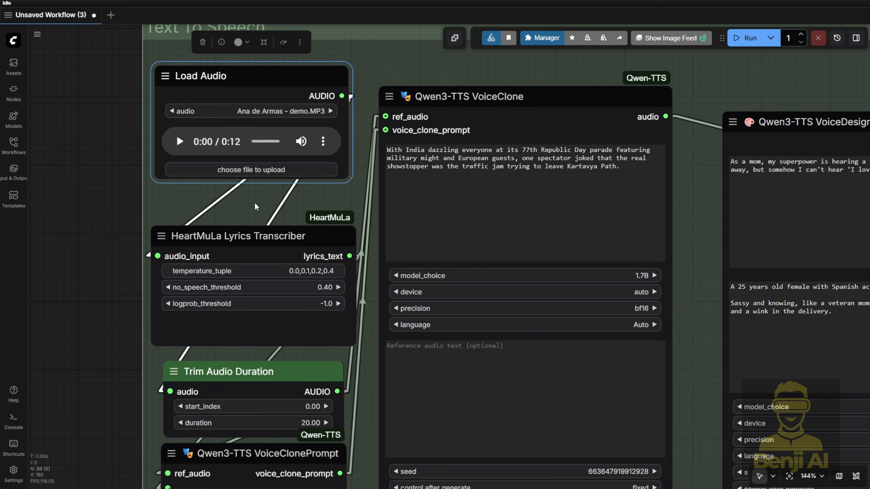
pyautogui.moveTo(257, 207); pyautogui.dragTo(264, 179)
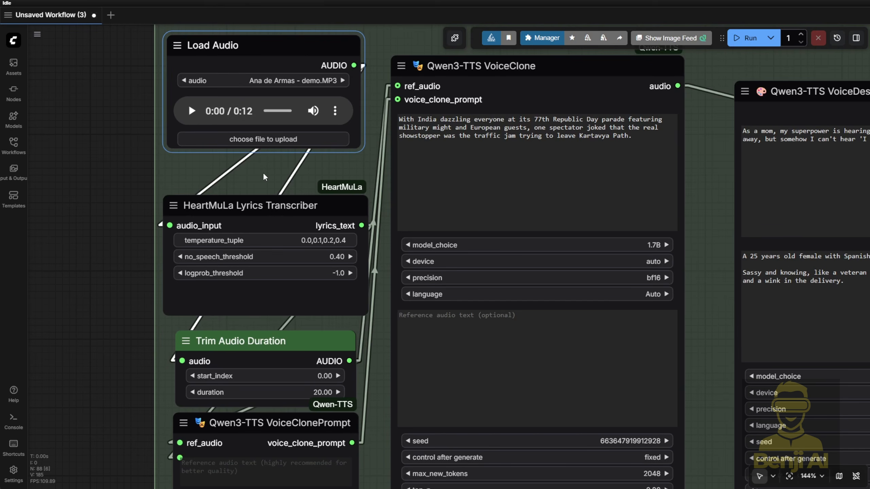
pyautogui.moveTo(264, 177); pyautogui.dragTo(290, 33)
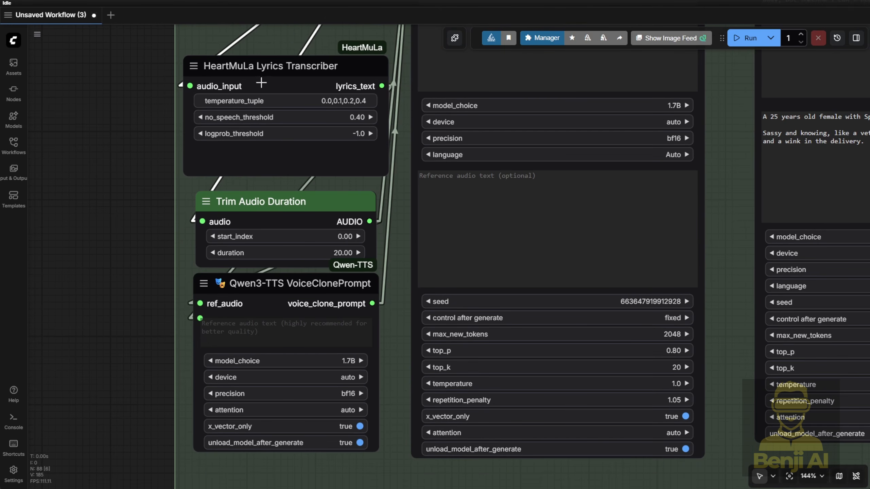
pyautogui.click(258, 71)
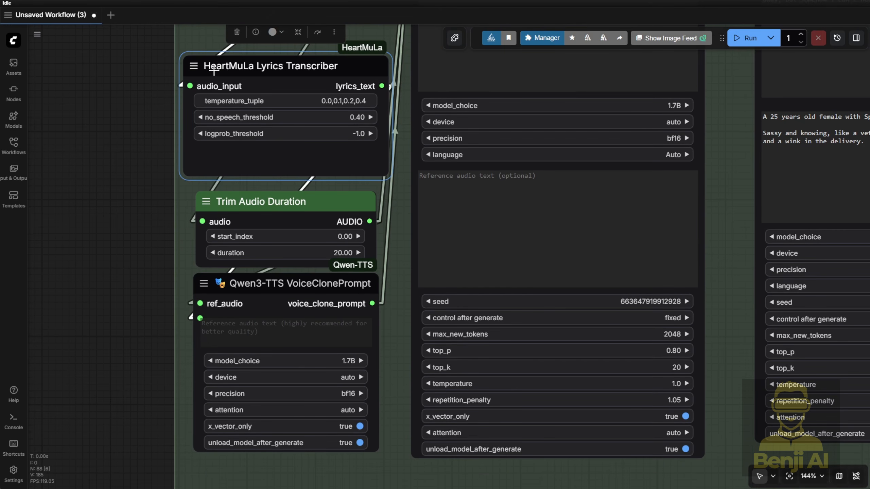
pyautogui.moveTo(143, 81); pyautogui.dragTo(154, 102)
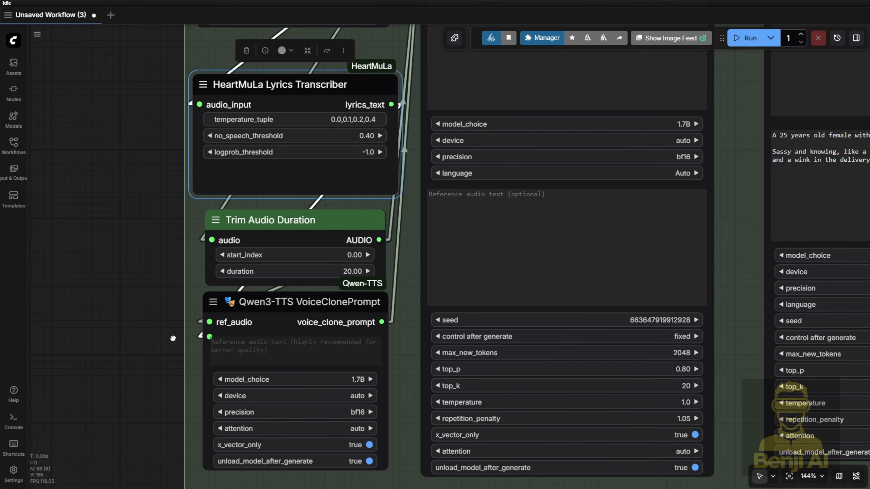
pyautogui.scroll(-3, 206, 240)
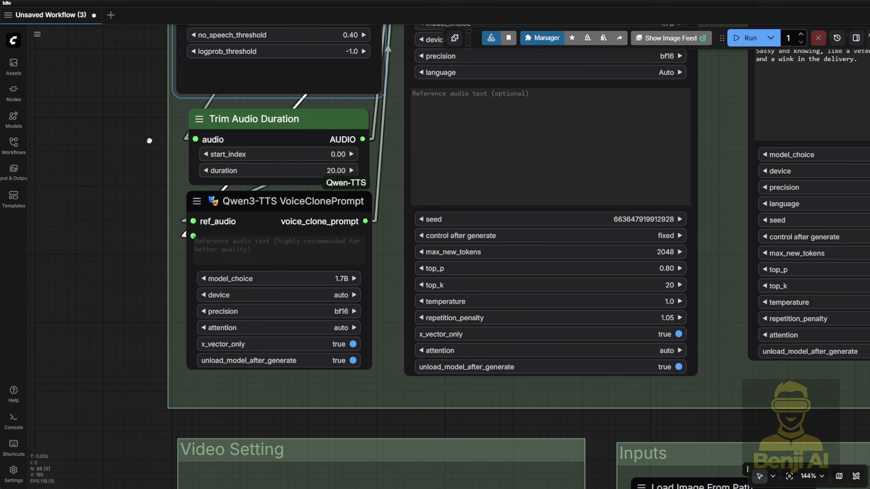
pyautogui.scroll(1, 149, 140)
pyautogui.scroll(3, 203, 285)
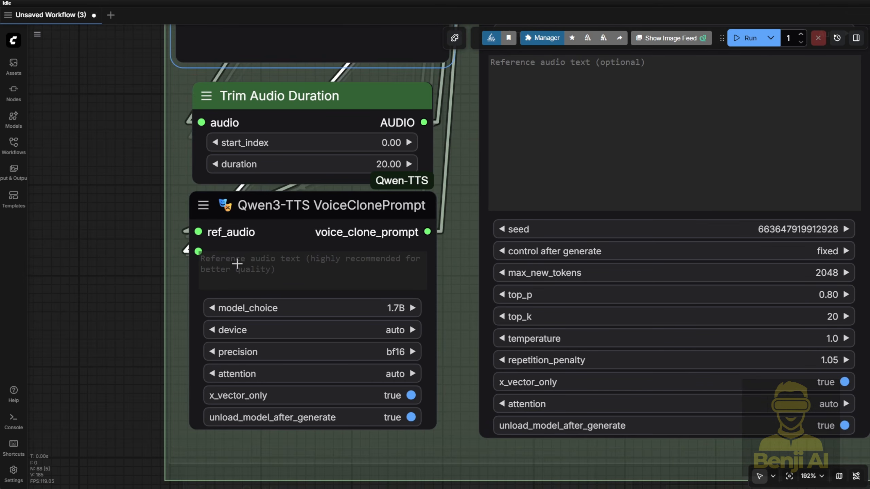
pyautogui.moveTo(319, 217); pyautogui.dragTo(318, 251)
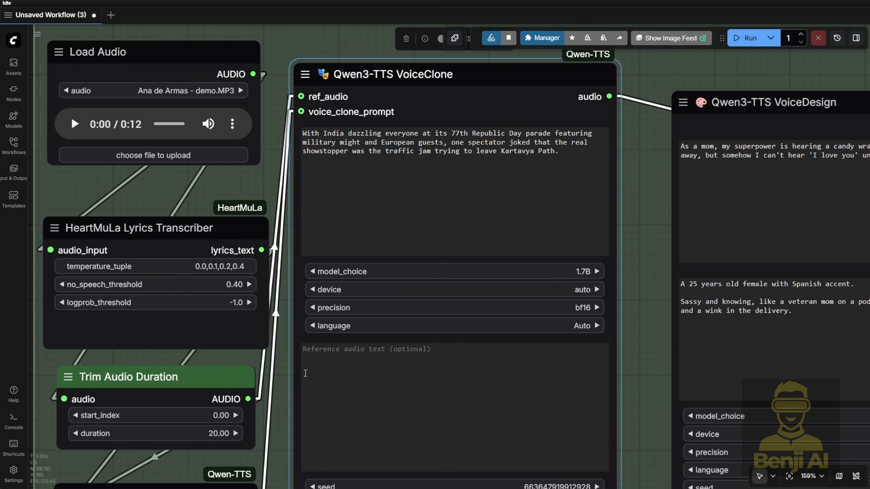
# - Review the Qwen3-TTS VoiceClone node's reference audio text, its settings and the text for speech generation
pyautogui.moveTo(285, 389); pyautogui.dragTo(270, 263)
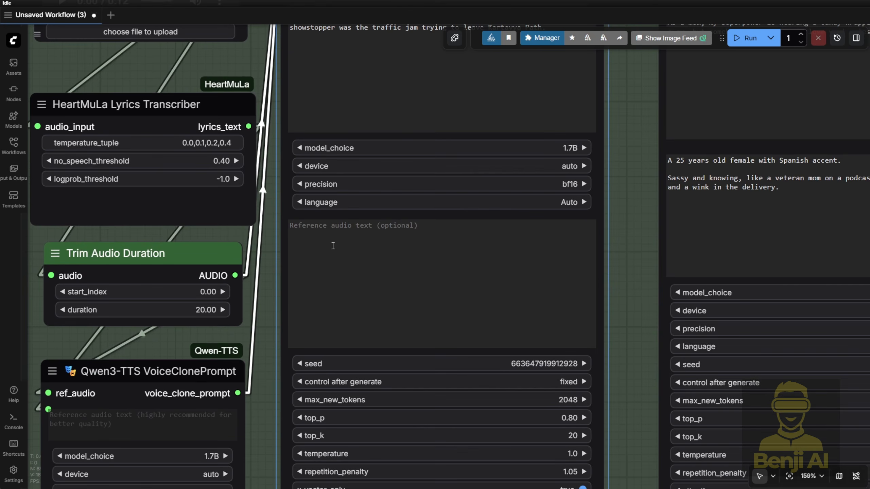
pyautogui.scroll(1, 323, 245)
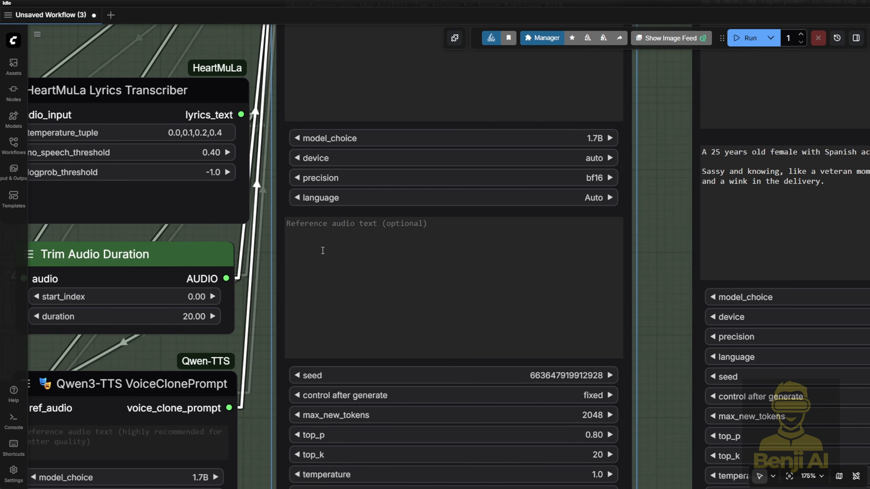
pyautogui.scroll(-4, 322, 250)
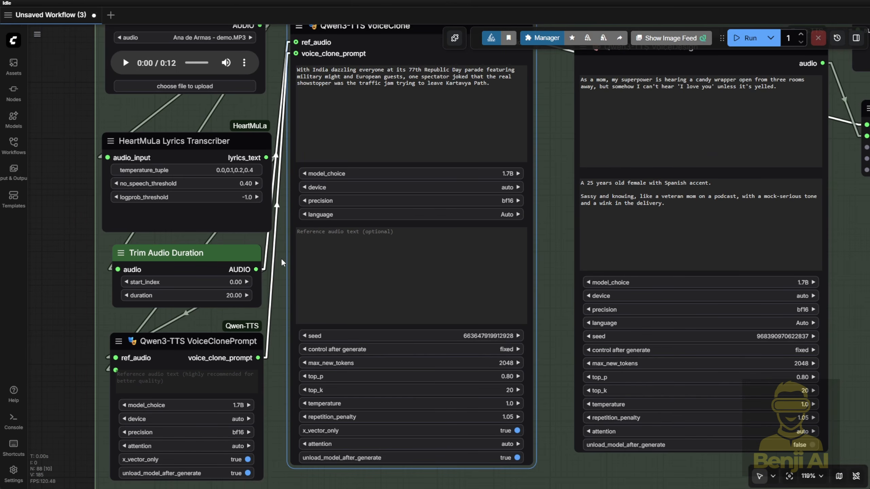
pyautogui.moveTo(281, 259); pyautogui.dragTo(287, 315)
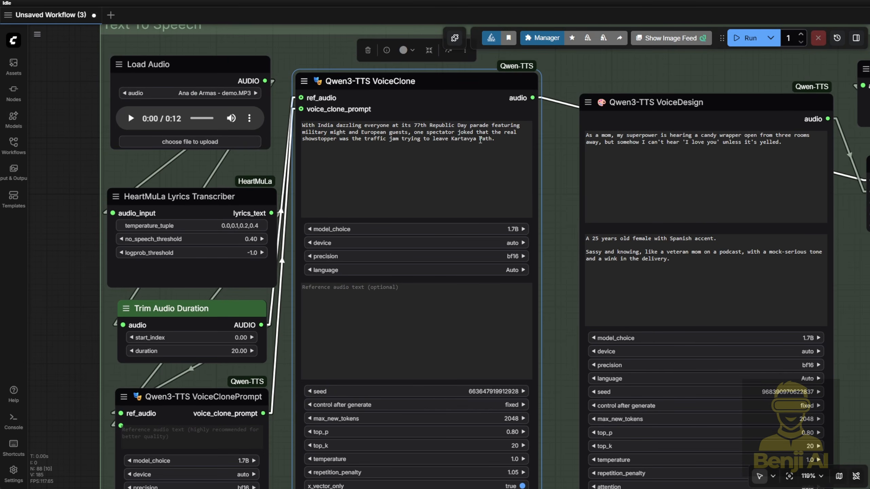
pyautogui.scroll(6, 342, 137)
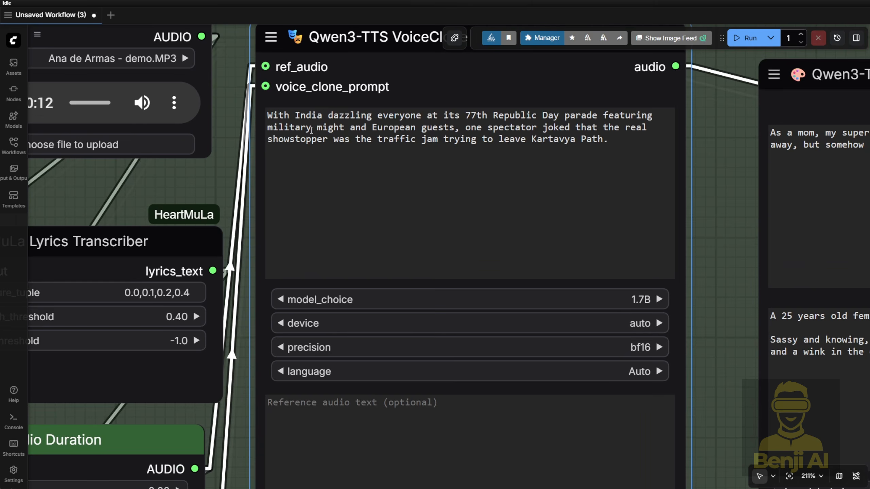
pyautogui.scroll(-2, 311, 129)
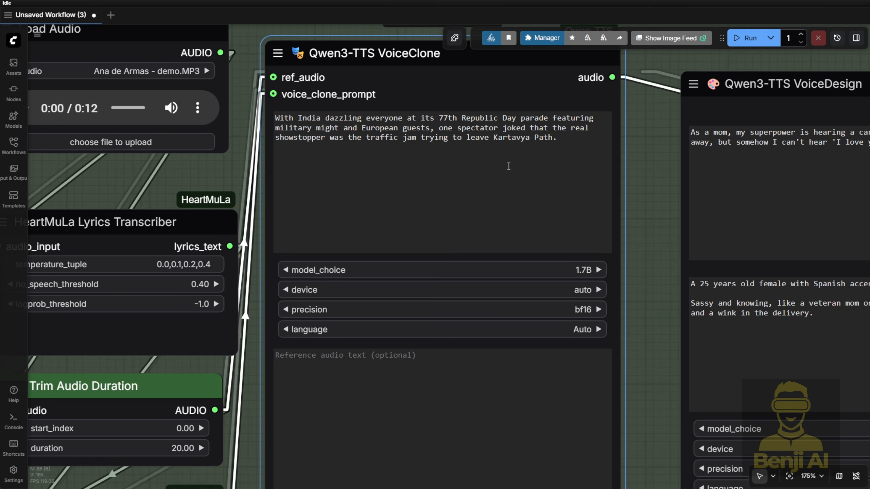
pyautogui.click(571, 137)
pyautogui.write('?')
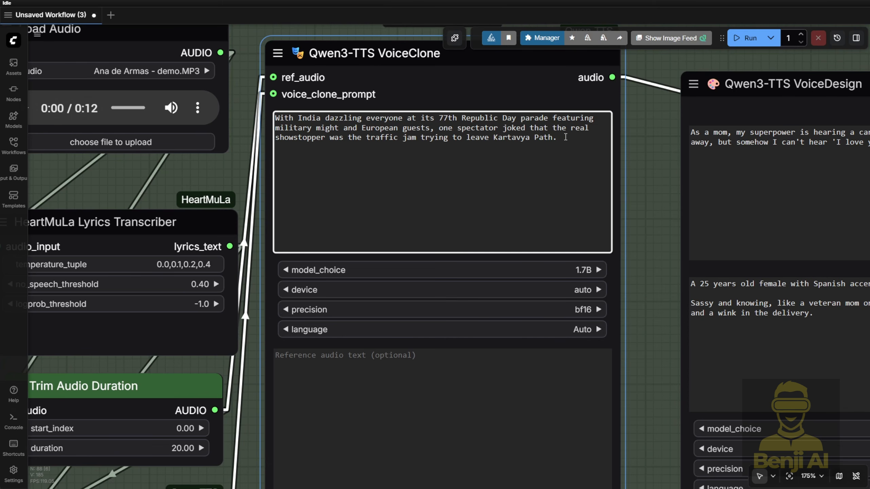
# - Select the five voice cloning nodes, from Load Audio to Qwen3-TTS VoiceClone, and bypass them
pyautogui.moveTo(101, 67); pyautogui.dragTo(446, 436)
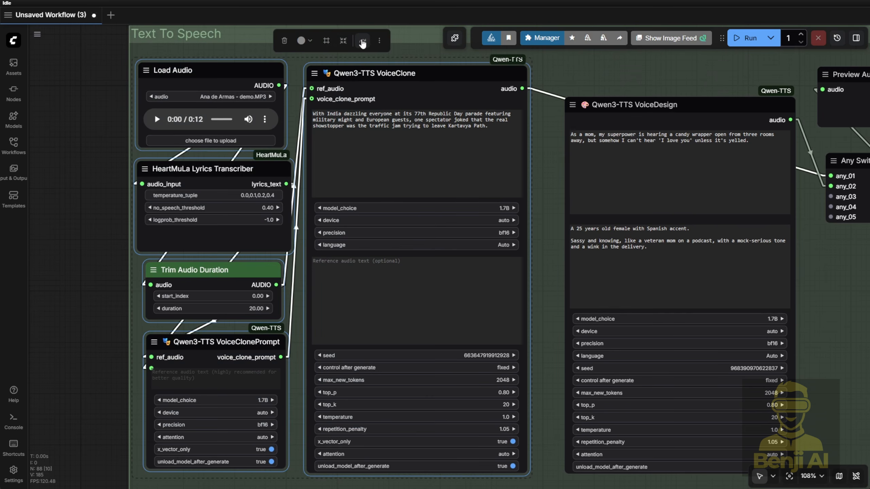
pyautogui.click(362, 41)
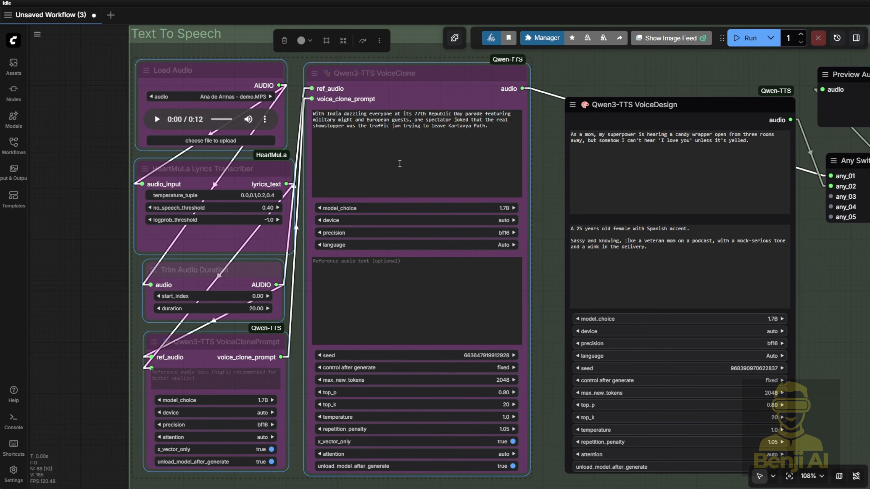
pyautogui.moveTo(537, 148); pyautogui.dragTo(537, 178)
# - Cut the Qwen3-TTS VoiceDesign node's style instruction to show the empty field, and paste the same text back
pyautogui.click(404, 270)
pyautogui.scroll(3, 345, 159)
pyautogui.click(354, 147)
pyautogui.click(537, 178)
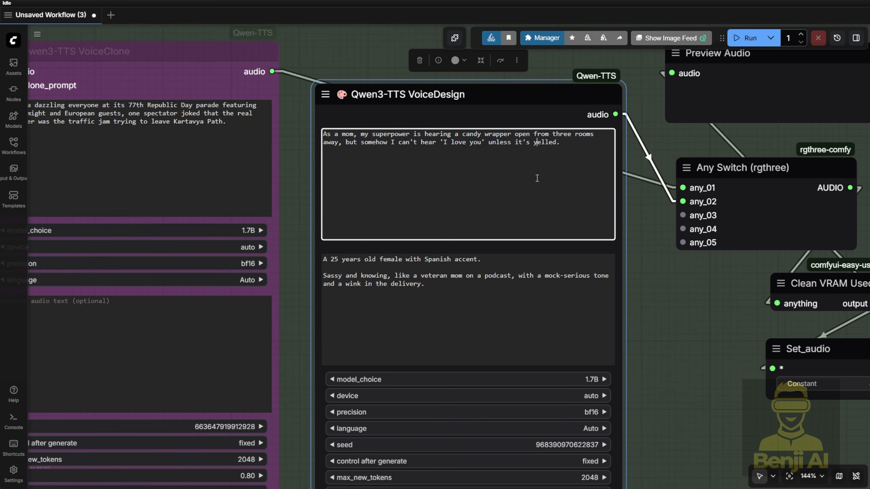
pyautogui.click(467, 307)
pyautogui.hotkey('ctrl', 'a')
pyautogui.hotkey('ctrl', 'c')
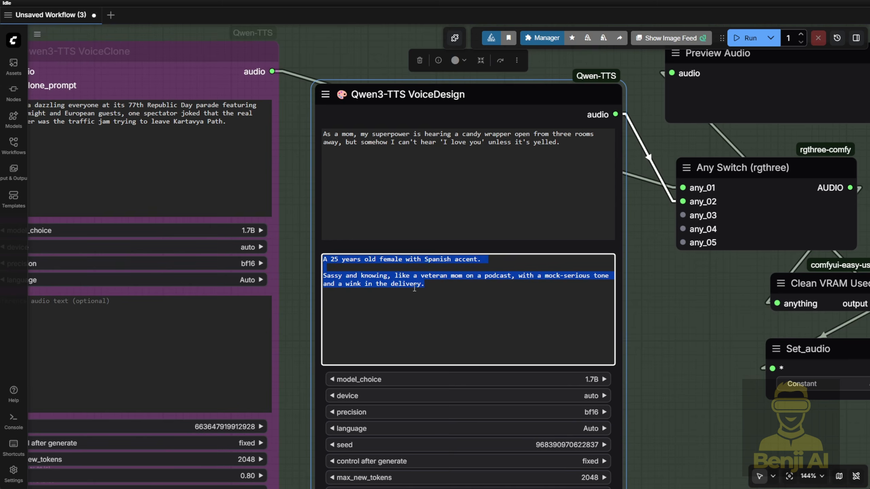
pyautogui.press('BackSpace')
pyautogui.scroll(5, 419, 271)
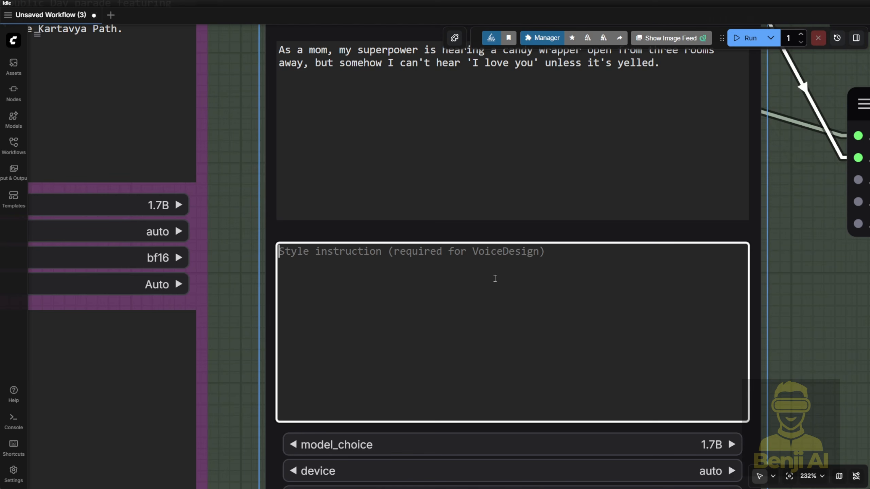
pyautogui.hotkey('ctrl', 'v')
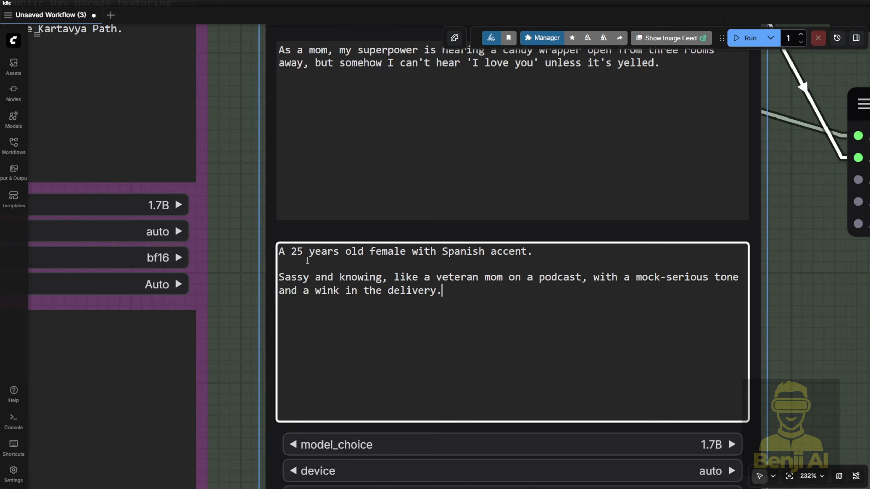
# - Highlight the speaker description and the delivery description in the VoiceDesign node's style instruction for review
pyautogui.moveTo(307, 261); pyautogui.dragTo(497, 257)
pyautogui.click(296, 297)
pyautogui.moveTo(288, 280); pyautogui.dragTo(443, 291)
pyautogui.click(445, 291)
pyautogui.scroll(-2, 470, 275)
pyautogui.scroll(-3, 498, 301)
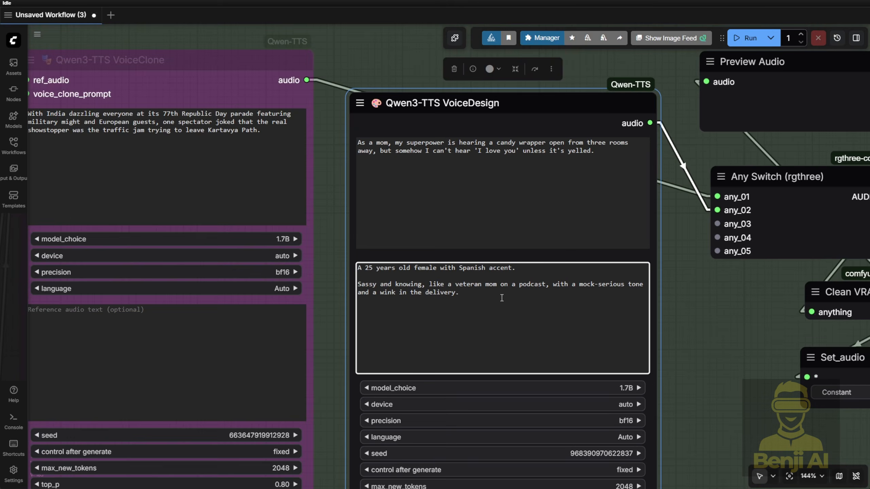
# - Search for "CustomVoi" and add a Qwen3-TTS CustomVoice node beside the VoiceDesign node
pyautogui.moveTo(702, 352); pyautogui.dragTo(553, 295)
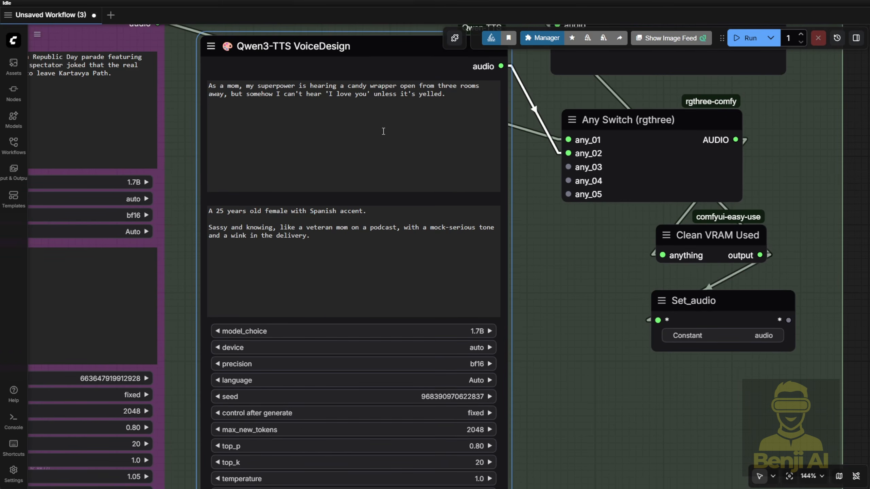
pyautogui.moveTo(532, 362); pyautogui.dragTo(539, 300)
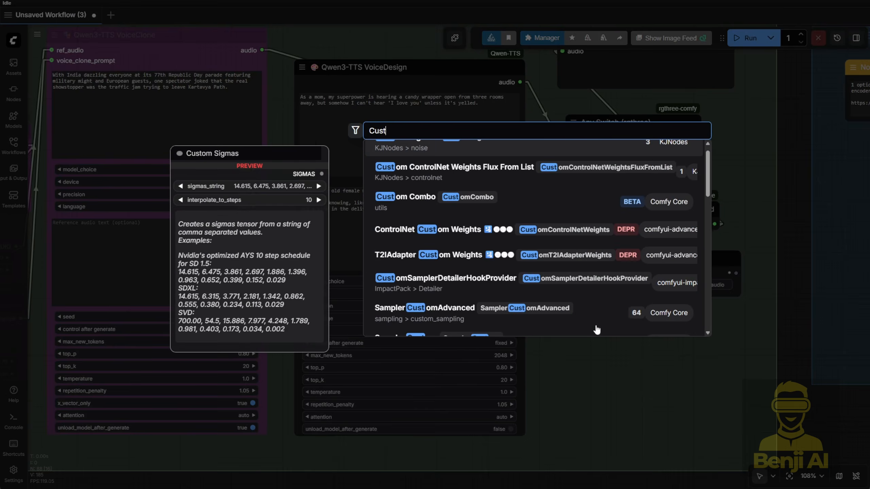
pyautogui.write('omVoi')
pyautogui.click(468, 162)
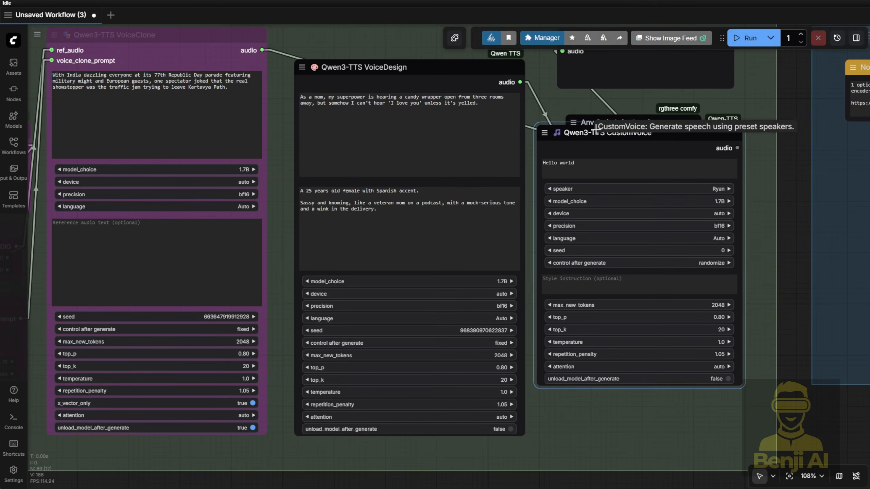
# - View the preset speakers available in the CustomVoice node without changing the speaker, and focus its style instruction field
pyautogui.scroll(5, 582, 169)
pyautogui.scroll(-3, 522, 226)
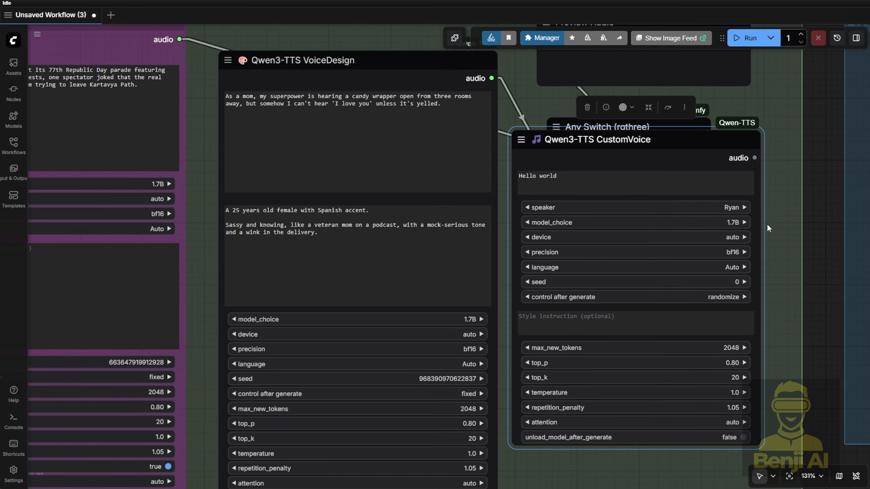
pyautogui.scroll(3, 781, 226)
pyautogui.click(719, 205)
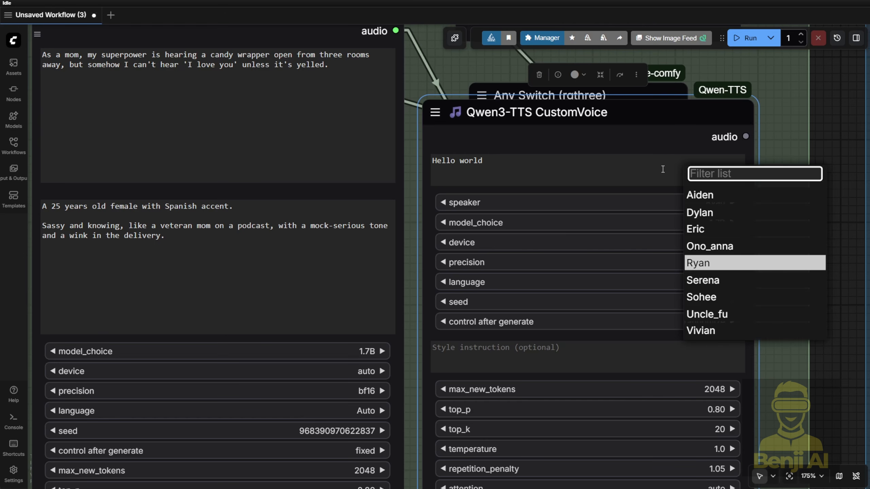
pyautogui.click(594, 358)
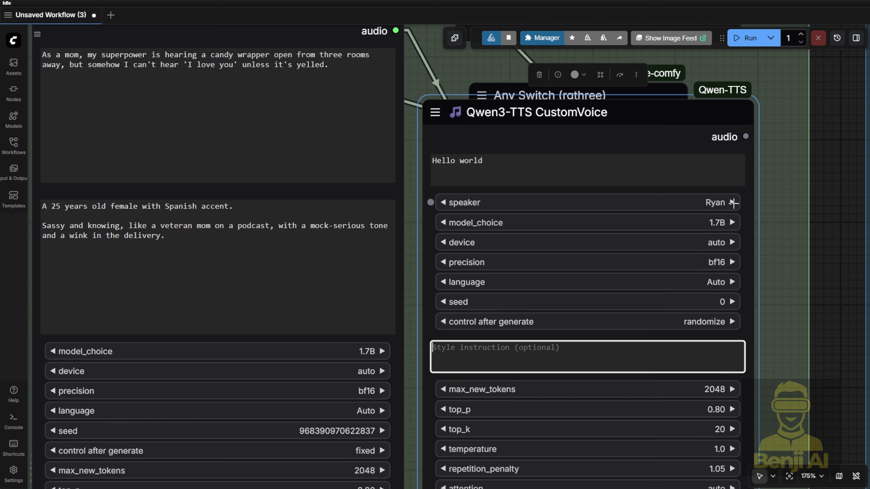
# - Compare the CustomVoice and VoiceDesign style instructions, highlighting the speaker description and the delivery description in the VoiceDesign node
pyautogui.scroll(-3, 588, 269)
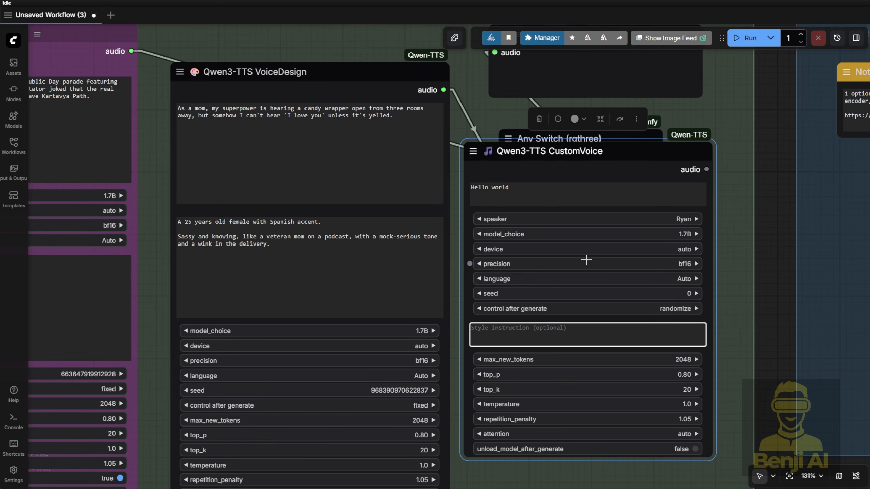
pyautogui.scroll(6, 490, 333)
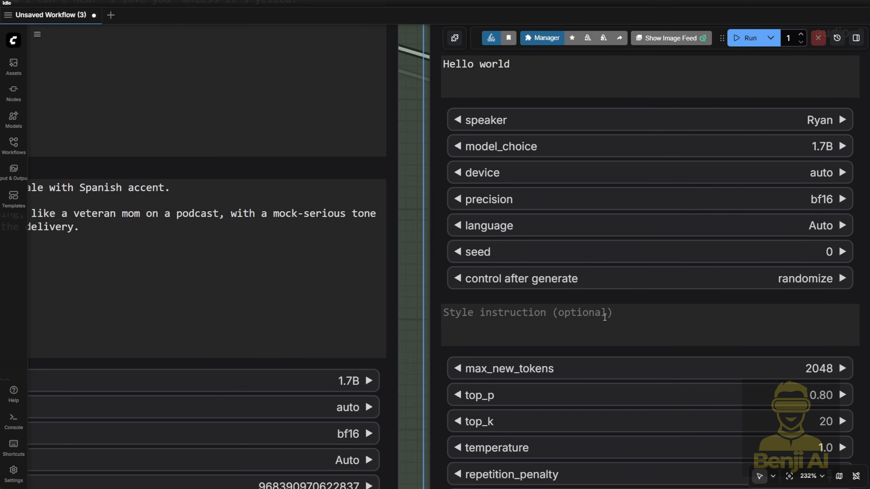
pyautogui.scroll(-2, 604, 317)
pyautogui.click(183, 248)
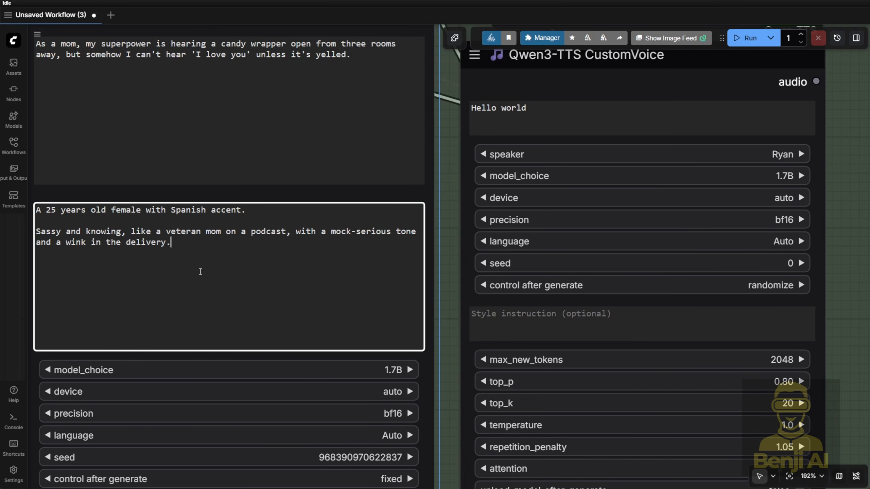
pyautogui.moveTo(247, 355); pyautogui.dragTo(317, 409)
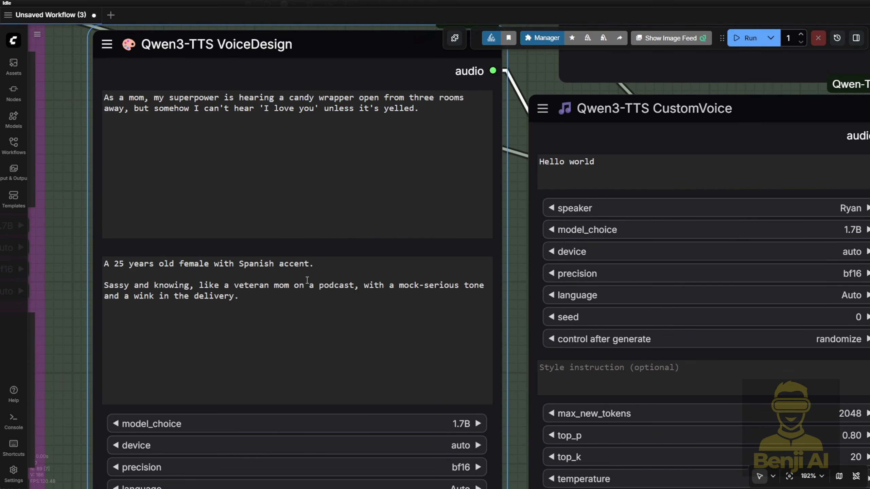
pyautogui.moveTo(307, 280); pyautogui.dragTo(104, 263)
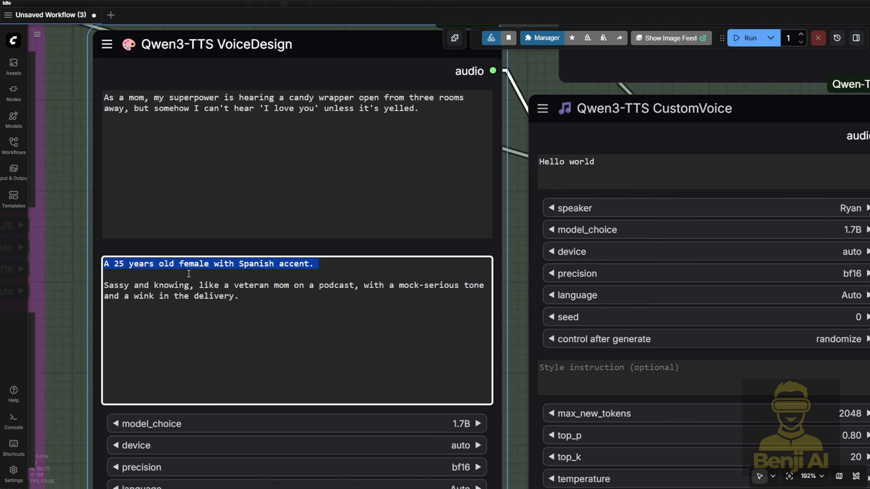
pyautogui.moveTo(254, 300); pyautogui.dragTo(114, 287)
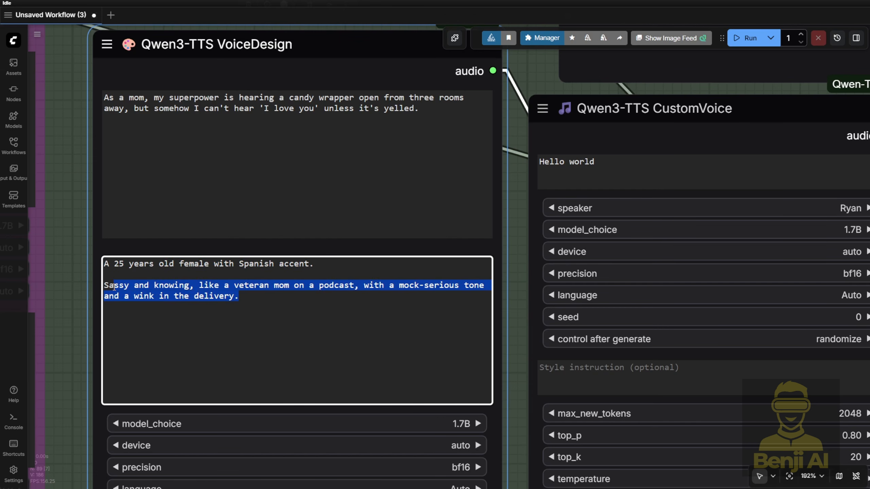
# - Set the CustomVoice node's speaker to Dylan and look over the node's remaining settings
pyautogui.click(617, 181)
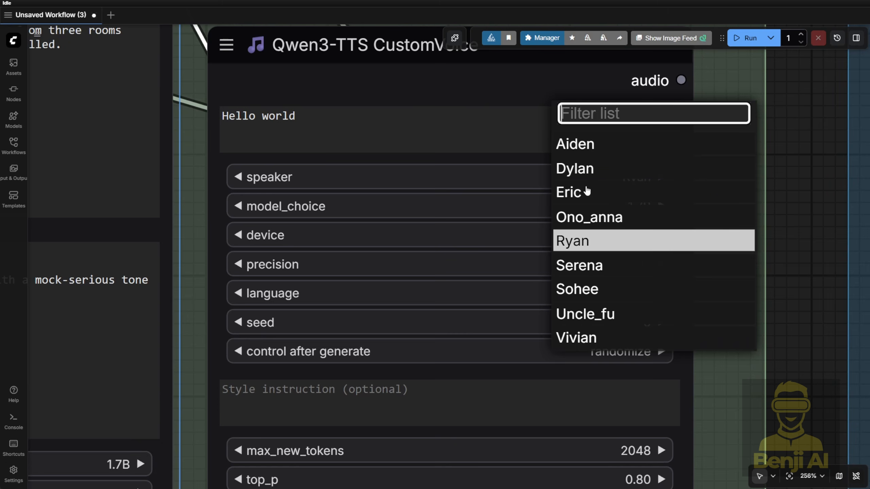
pyautogui.click(480, 170)
pyautogui.click(480, 171)
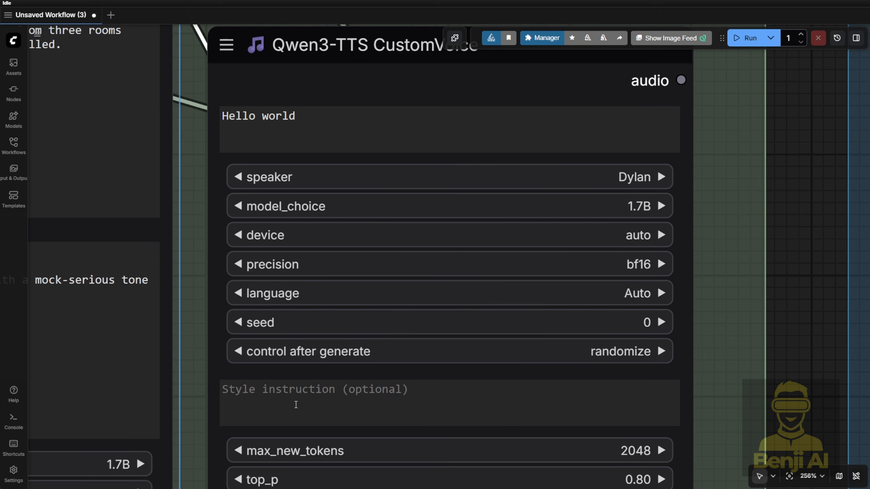
pyautogui.scroll(-3, 296, 400)
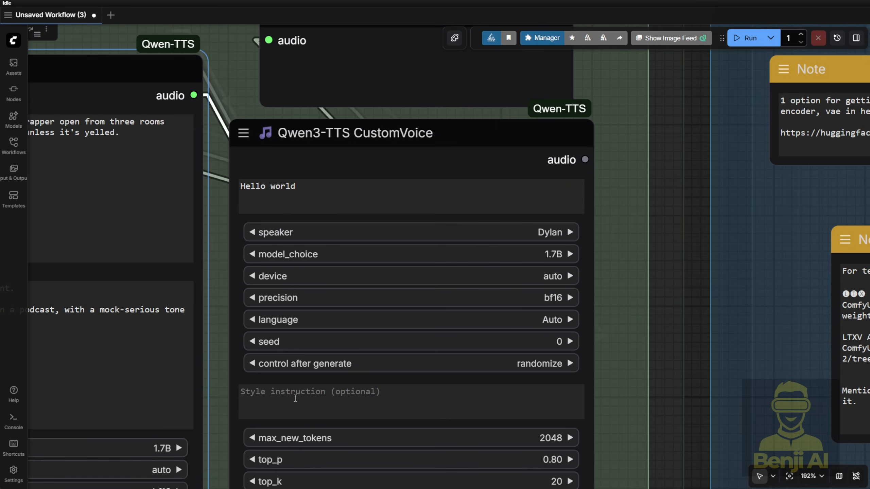
pyautogui.scroll(-2, 295, 392)
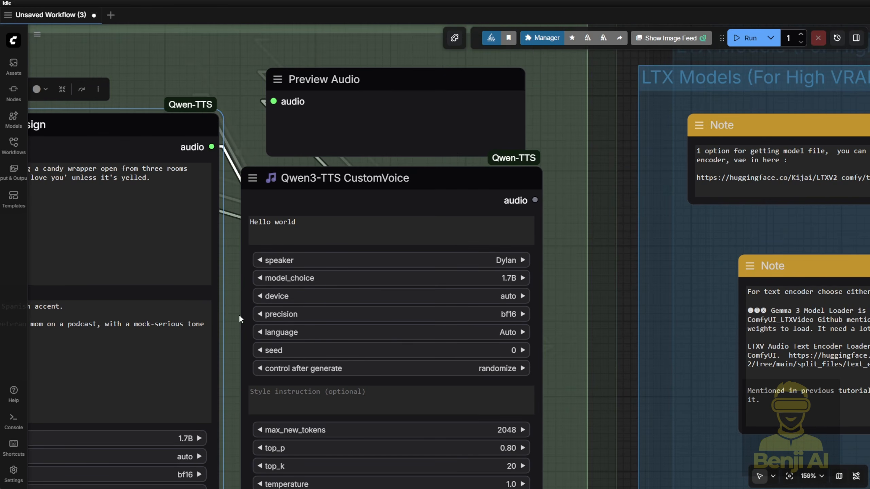
pyautogui.moveTo(231, 360); pyautogui.dragTo(227, 251)
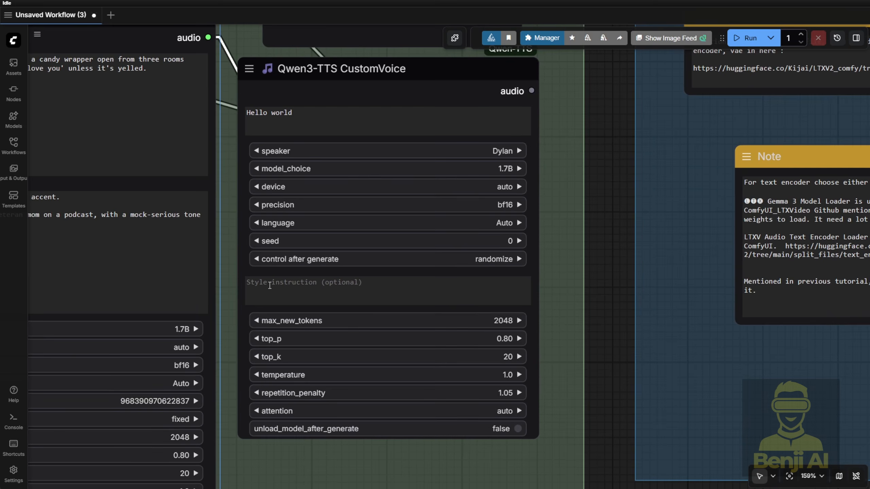
# - Undo the addition of the Qwen3-TTS CustomVoice node in the Text To Speech group
pyautogui.hotkey('ctrl', 'z')
pyautogui.scroll(-1, 537, 199)
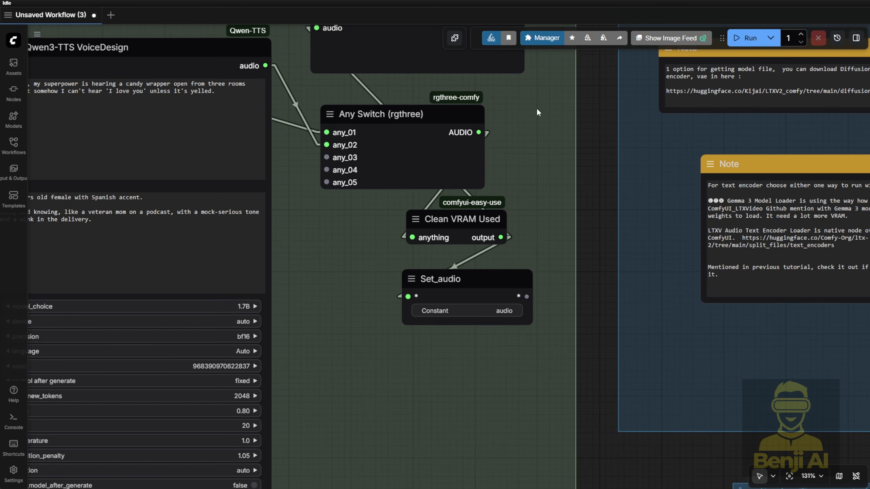
# - Open the Samplers subgraph in the Sampler group and fit its nodes into view
pyautogui.scroll(-3, 541, 149)
pyautogui.scroll(-3, 463, 346)
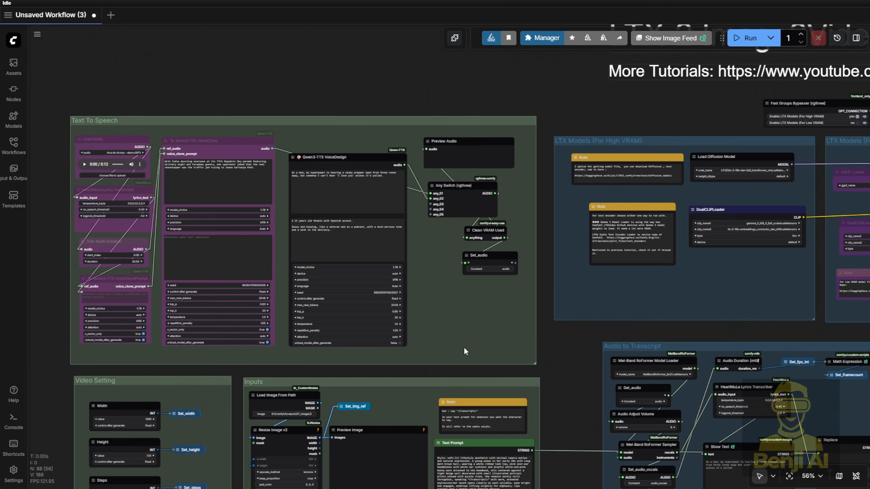
pyautogui.scroll(-1, 474, 331)
pyautogui.moveTo(474, 330); pyautogui.dragTo(578, 277)
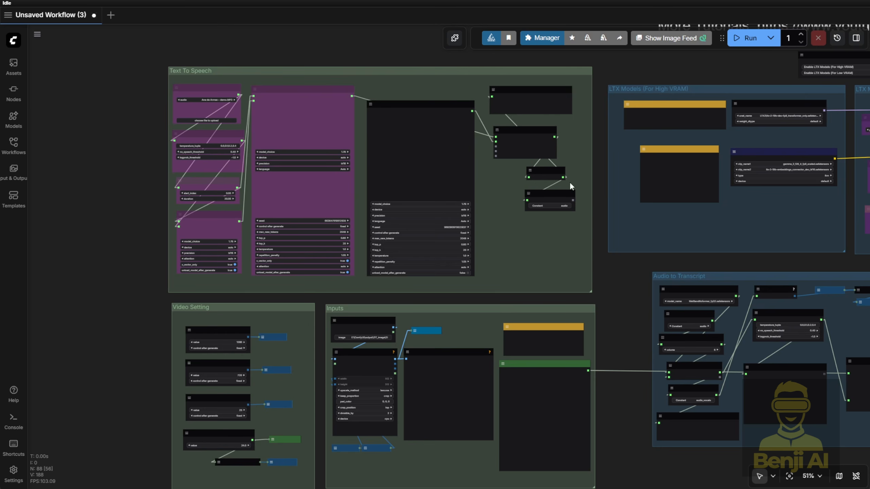
pyautogui.moveTo(611, 398); pyautogui.dragTo(73, 386)
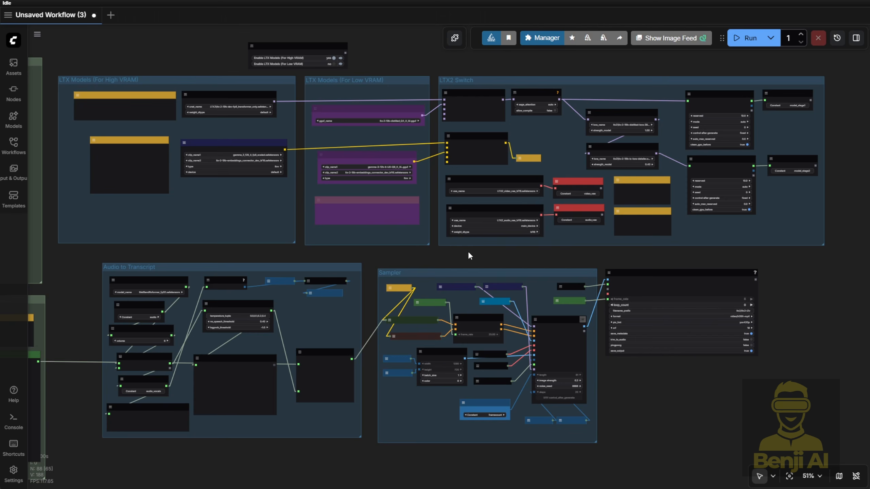
pyautogui.scroll(5, 606, 412)
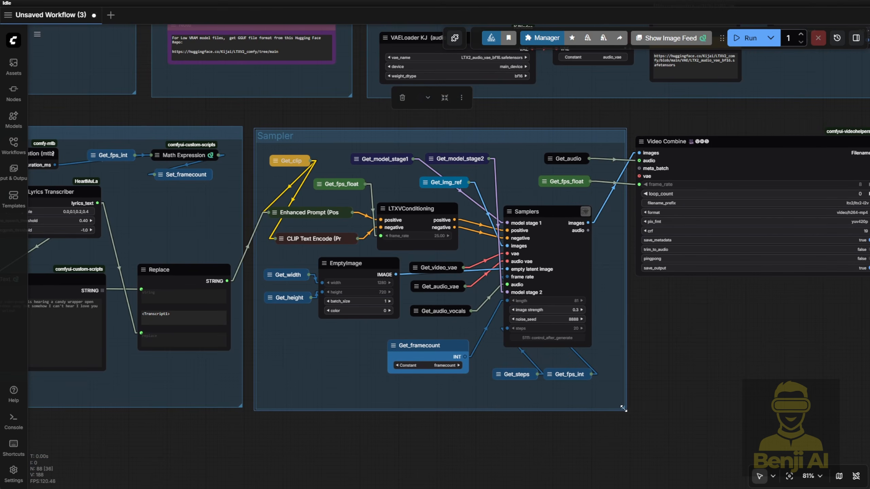
pyautogui.click(585, 211)
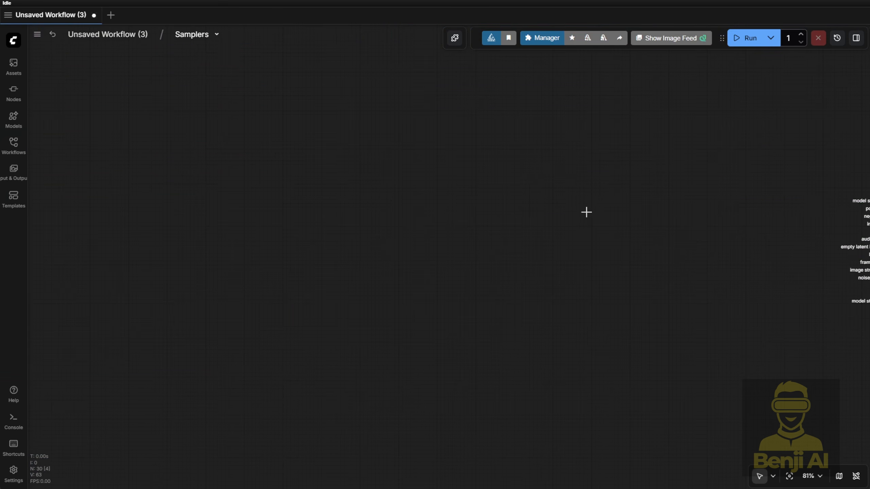
pyautogui.click(789, 476)
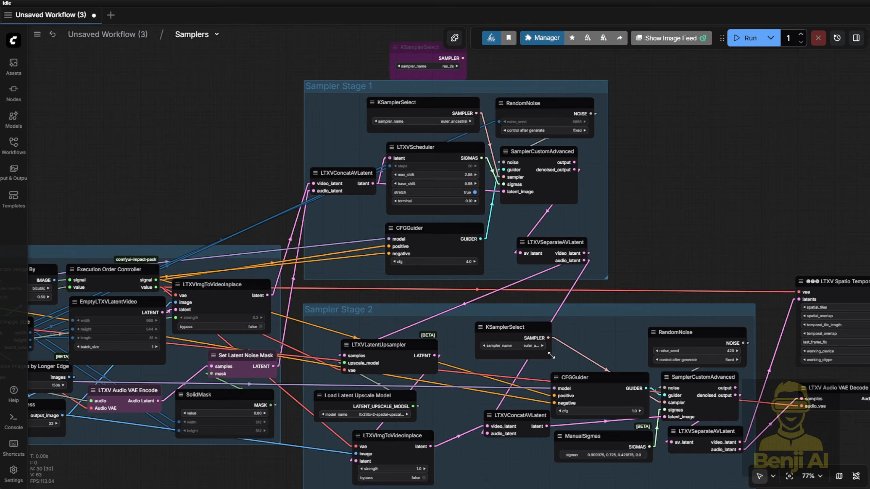
# - Examine the subgraph's Preprocess group, focusing on the LTXV Audio VAE Encode node feeding the latent noise mask
pyautogui.moveTo(551, 357); pyautogui.dragTo(573, 352)
pyautogui.moveTo(175, 184); pyautogui.dragTo(268, 75)
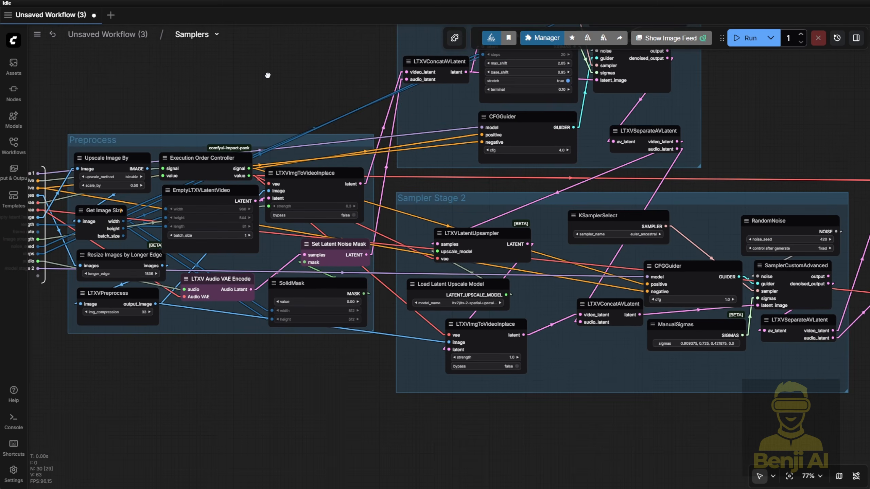
pyautogui.scroll(3, 219, 331)
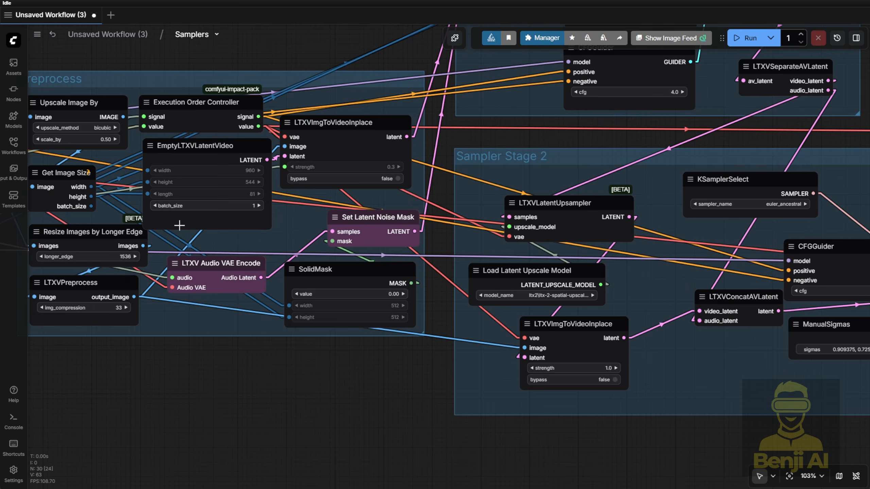
pyautogui.click(225, 269)
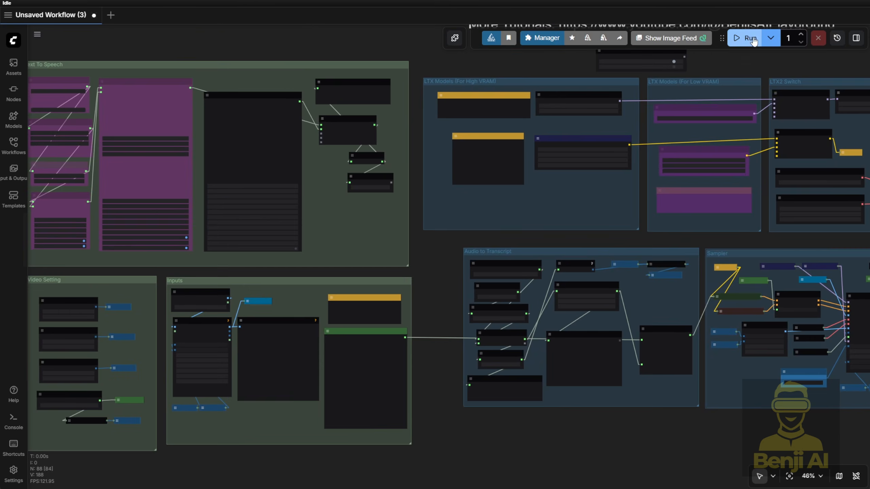
# - Run the main workflow and follow the Qwen3-TTS VoiceDesign node's progress in the Text To Speech group
pyautogui.click(749, 38)
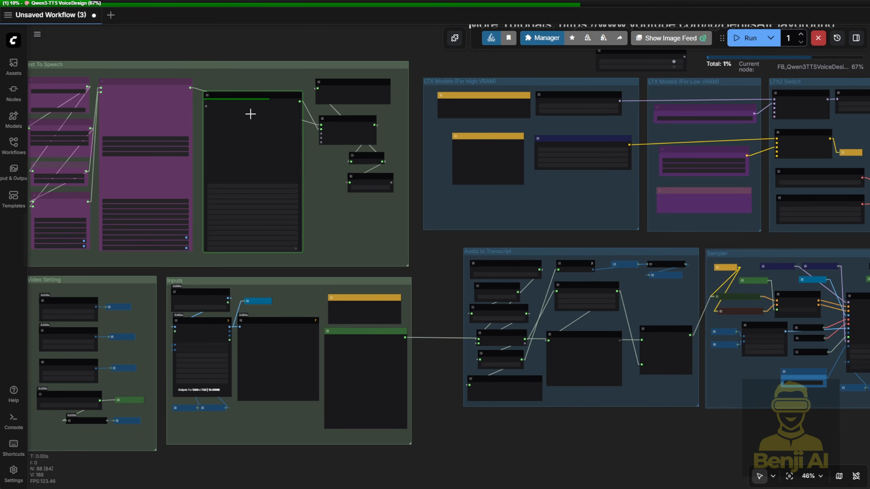
pyautogui.scroll(2, 221, 83)
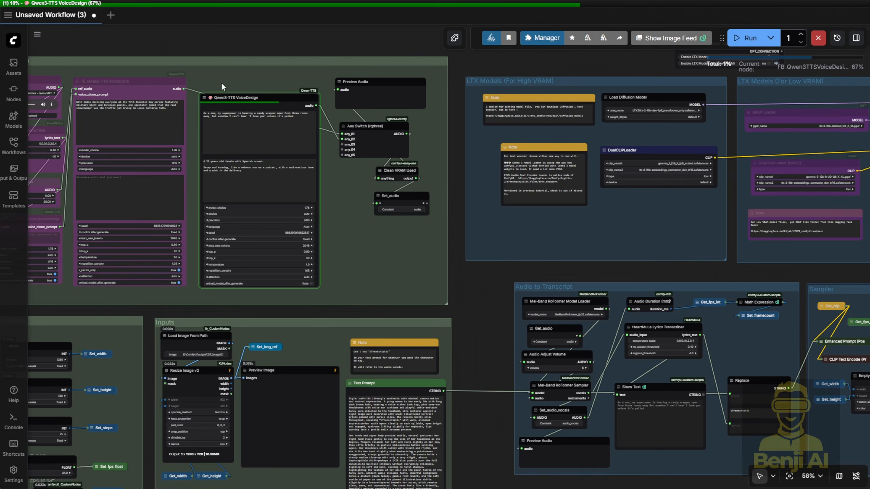
pyautogui.moveTo(256, 79); pyautogui.dragTo(322, 80)
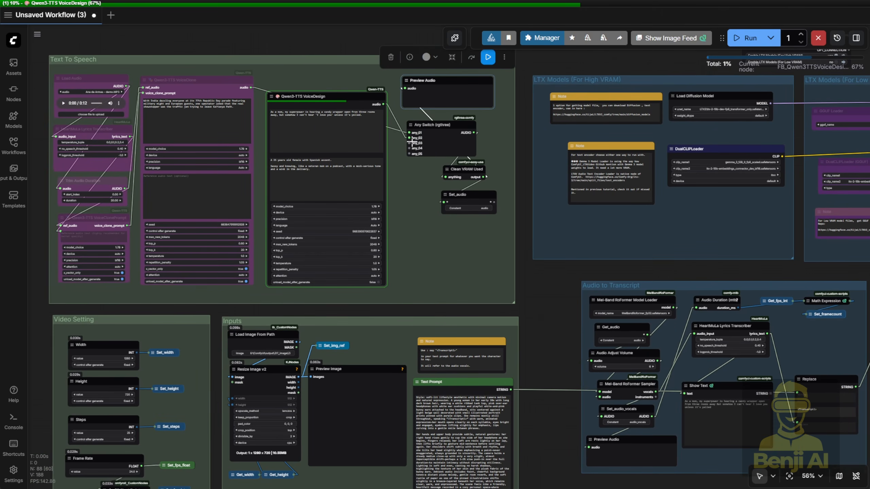
pyautogui.moveTo(199, 366); pyautogui.dragTo(223, 228)
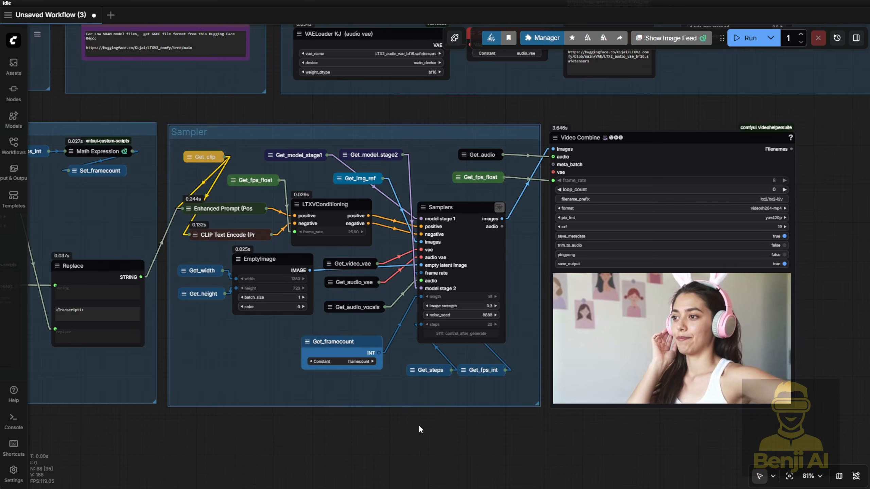
# - Watch the generated video in the Video Combine node beside the Sampler group
pyautogui.scroll(-3, 418, 425)
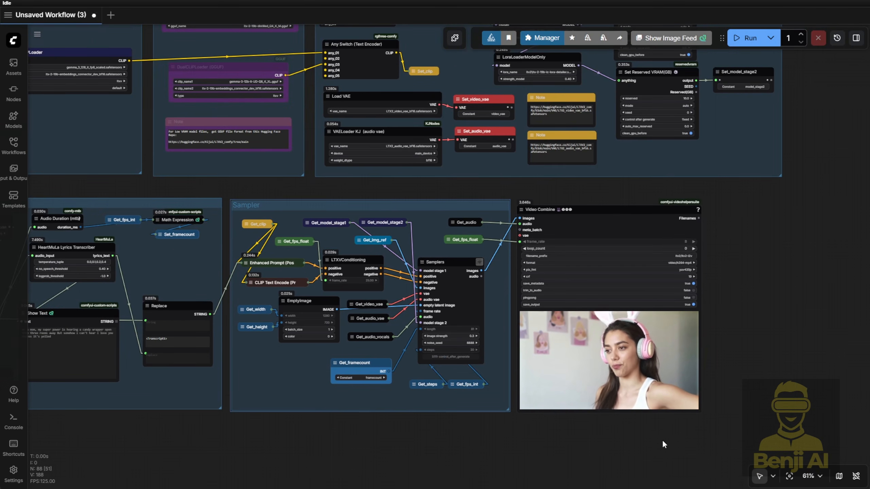
pyautogui.scroll(2, 658, 445)
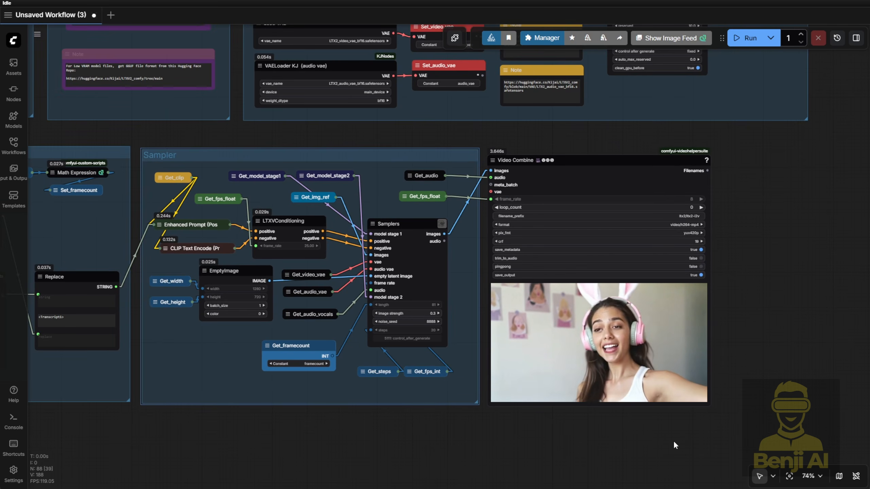
pyautogui.scroll(-2, 674, 443)
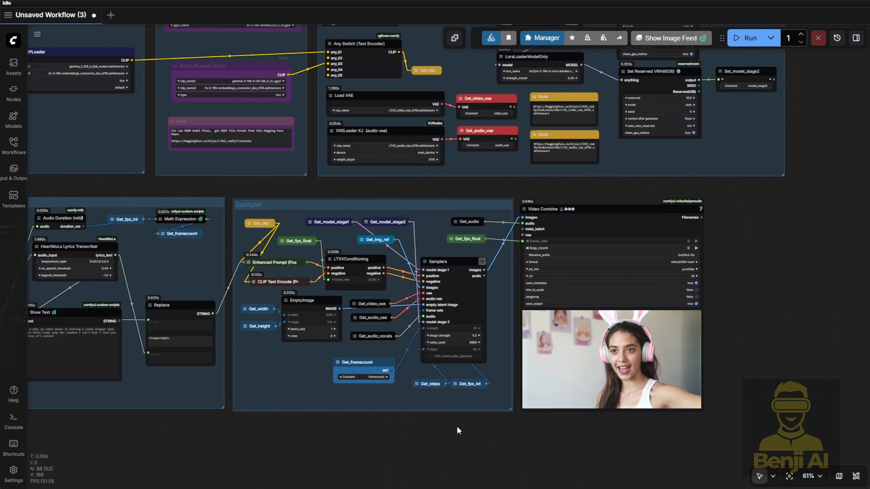
# - Highlight the quoted <Transcript1> placeholder in the Text Prompt node of the Inputs group for review
pyautogui.moveTo(177, 304); pyautogui.dragTo(170, 257)
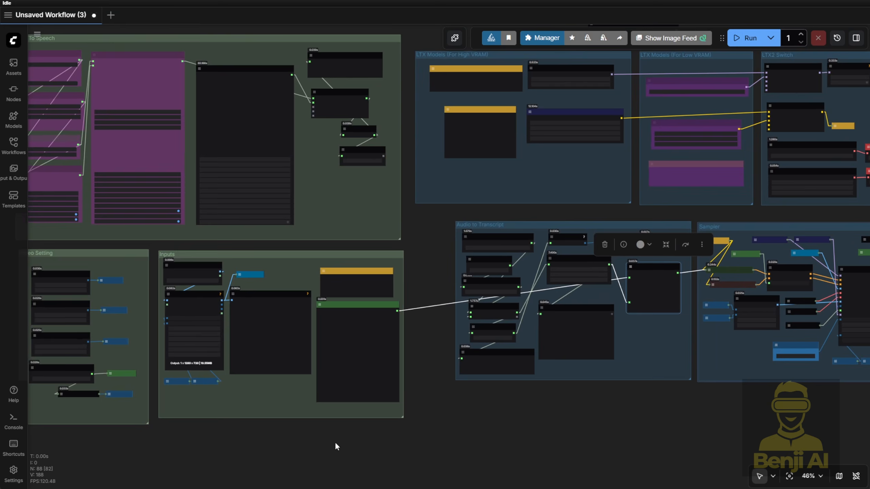
pyautogui.scroll(2, 309, 423)
pyautogui.scroll(10, 350, 367)
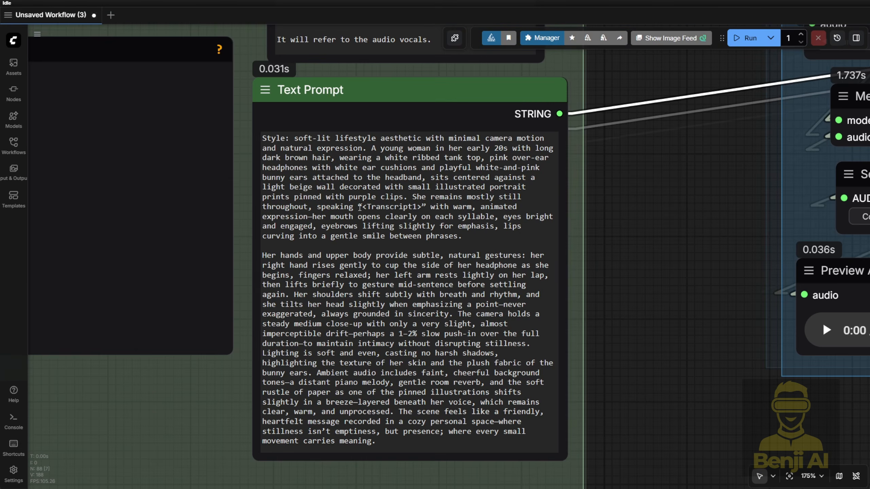
pyautogui.scroll(2, 358, 207)
pyautogui.moveTo(359, 208); pyautogui.dragTo(418, 206)
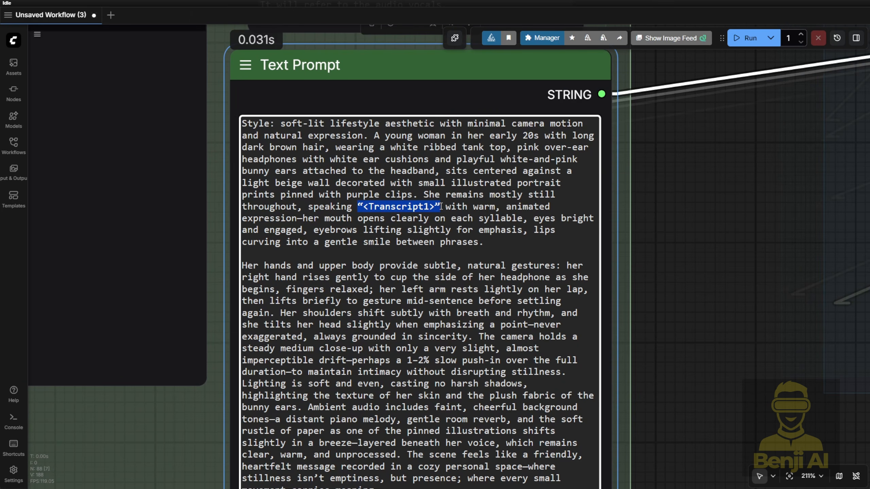
# - Enclose the phrase "always grounded in sincerity" in quotation marks in the Text Prompt and highlight it
pyautogui.click(318, 336)
pyautogui.write('"')
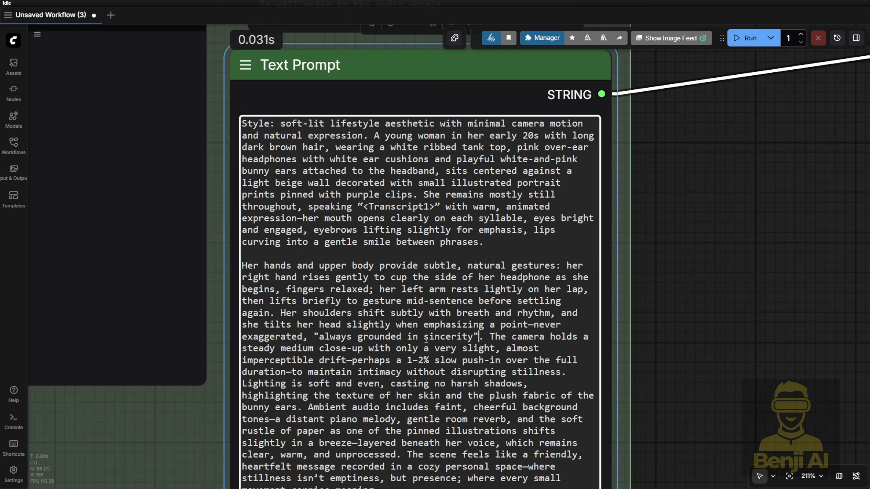
pyautogui.moveTo(316, 336); pyautogui.dragTo(471, 337)
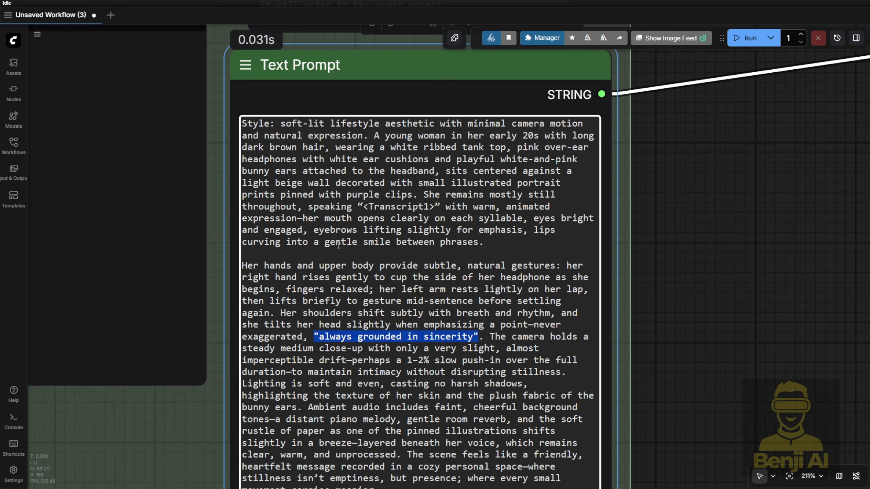
# - Undo both quotation marks around "always grounded in sincerity" and highlight the quoted <Transcript1> placeholder again
pyautogui.hotkey('ctrl', 'z')
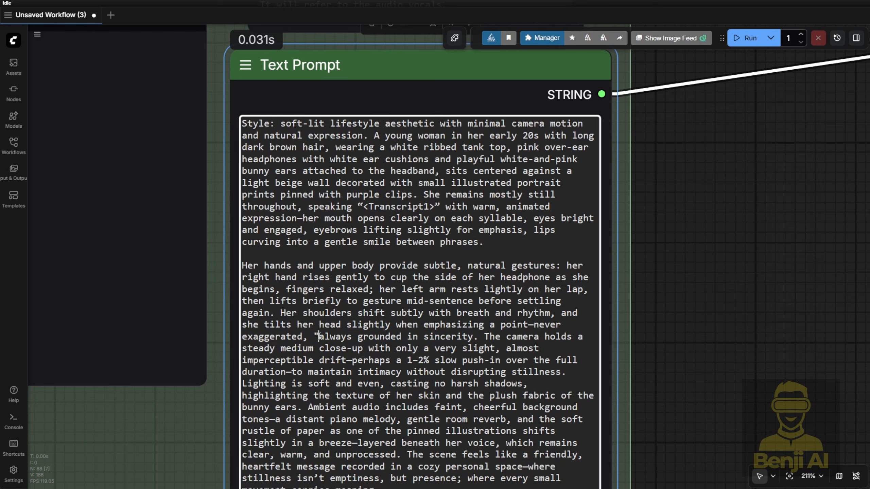
pyautogui.hotkey('ctrl', 'z')
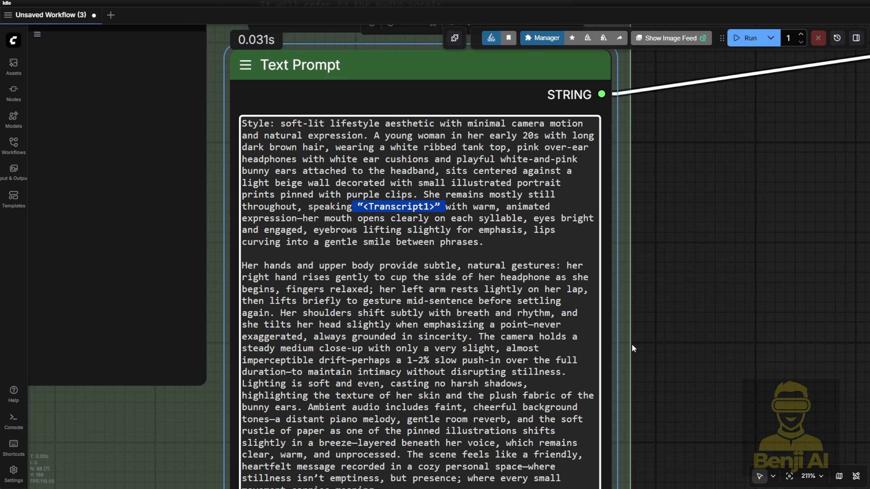
pyautogui.moveTo(656, 343)
pyautogui.mouseDown()
pyautogui.moveTo(656, 255)
pyautogui.moveTo(649, 337)
pyautogui.mouseUp()
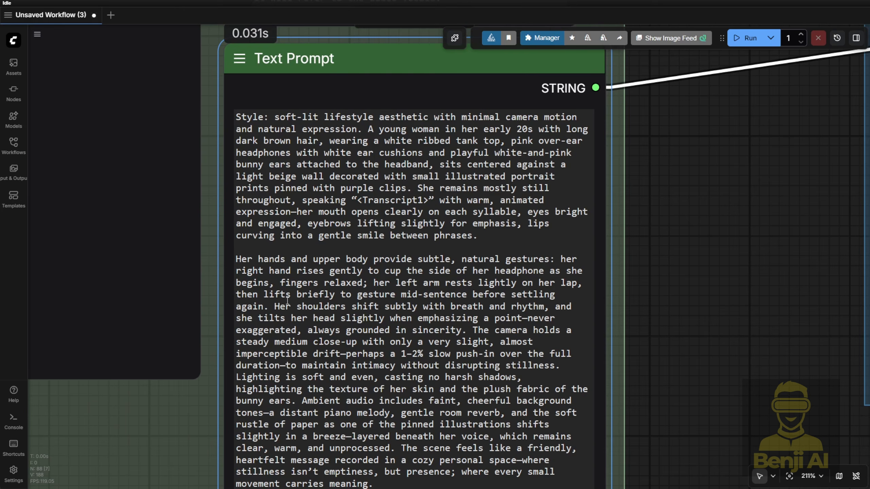
# - Trace the flow from the Text Prompt through the Audio to Transcript and Sampler groups to the Video Combine output
pyautogui.scroll(-3, 480, 338)
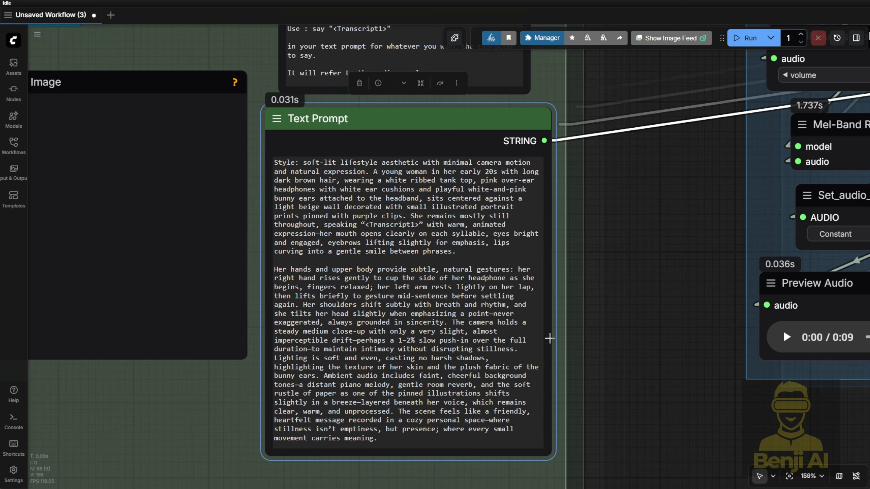
pyautogui.scroll(-3, 549, 338)
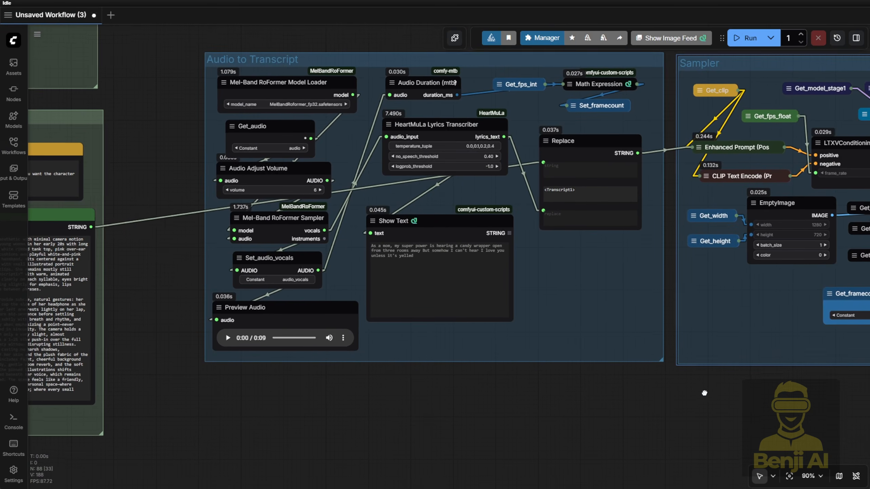
pyautogui.moveTo(732, 398); pyautogui.dragTo(452, 397)
pyautogui.scroll(-3, 611, 392)
pyautogui.moveTo(660, 402); pyautogui.dragTo(511, 409)
pyautogui.moveTo(717, 425); pyautogui.dragTo(531, 417)
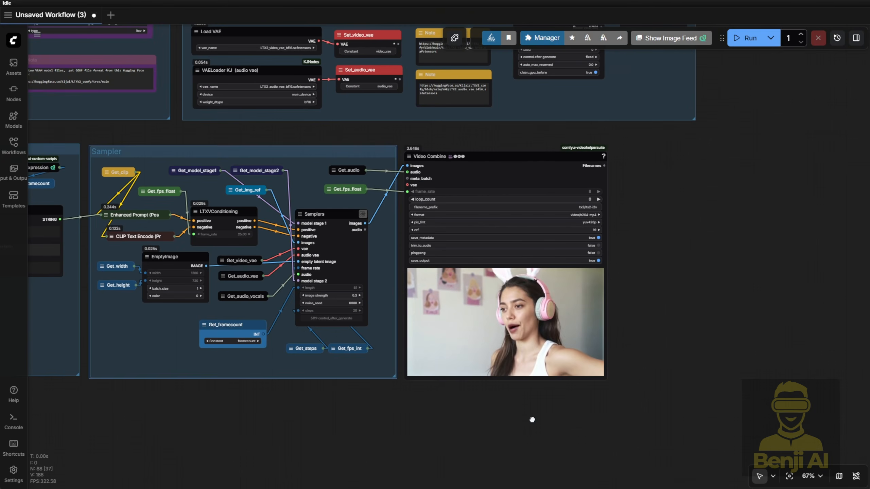